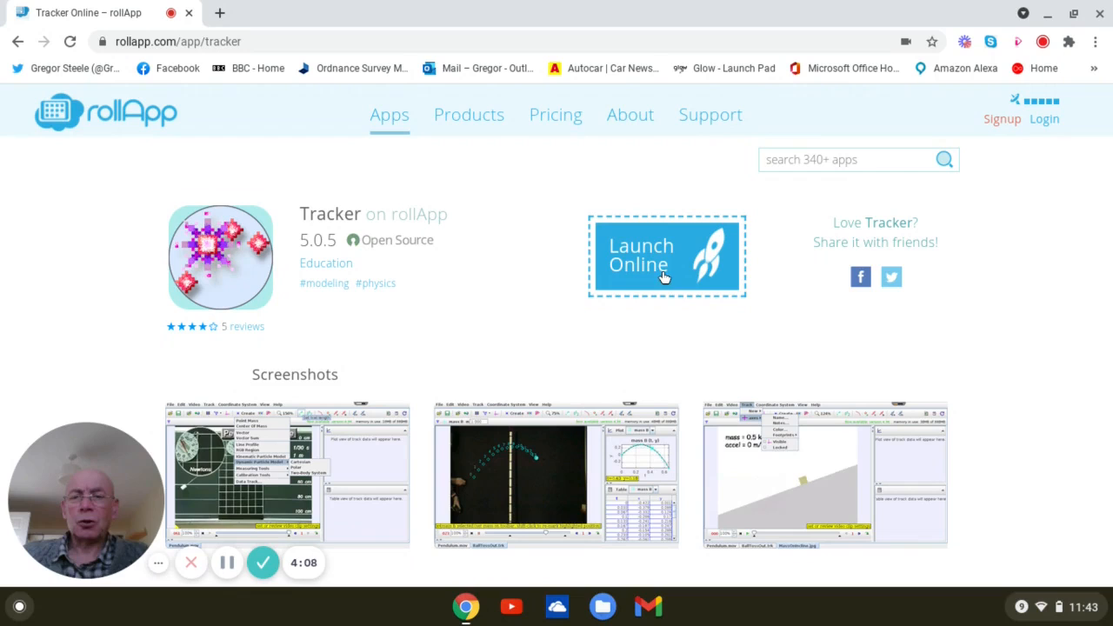
# - Launch Tracker online from rollApp and log in with the rollApp account's e-mail and password
pyautogui.click(664, 277)
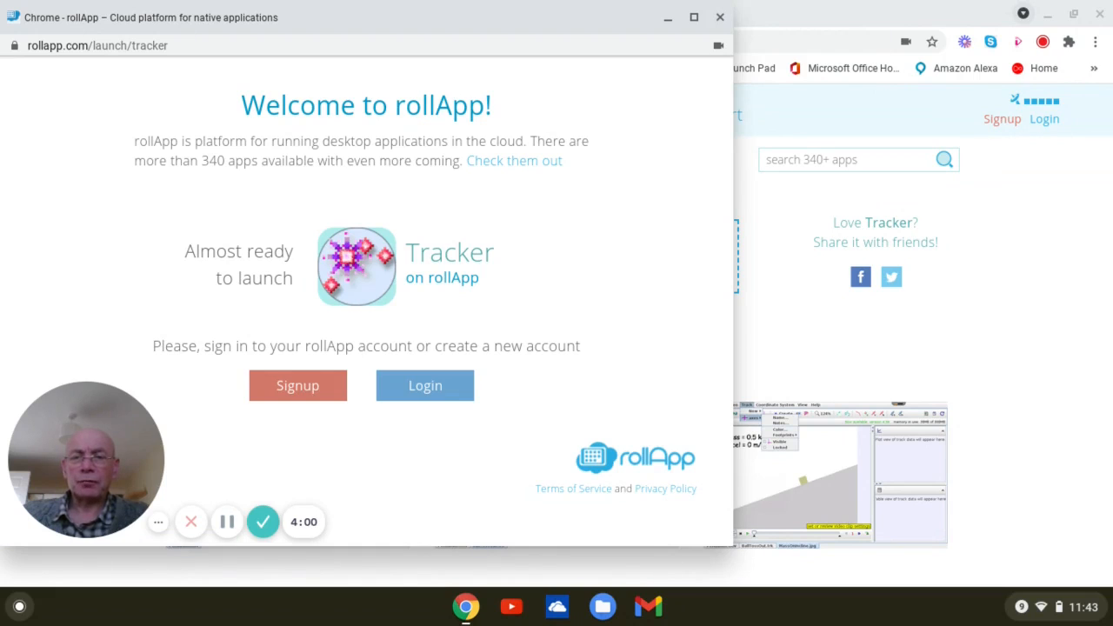
pyautogui.click(431, 388)
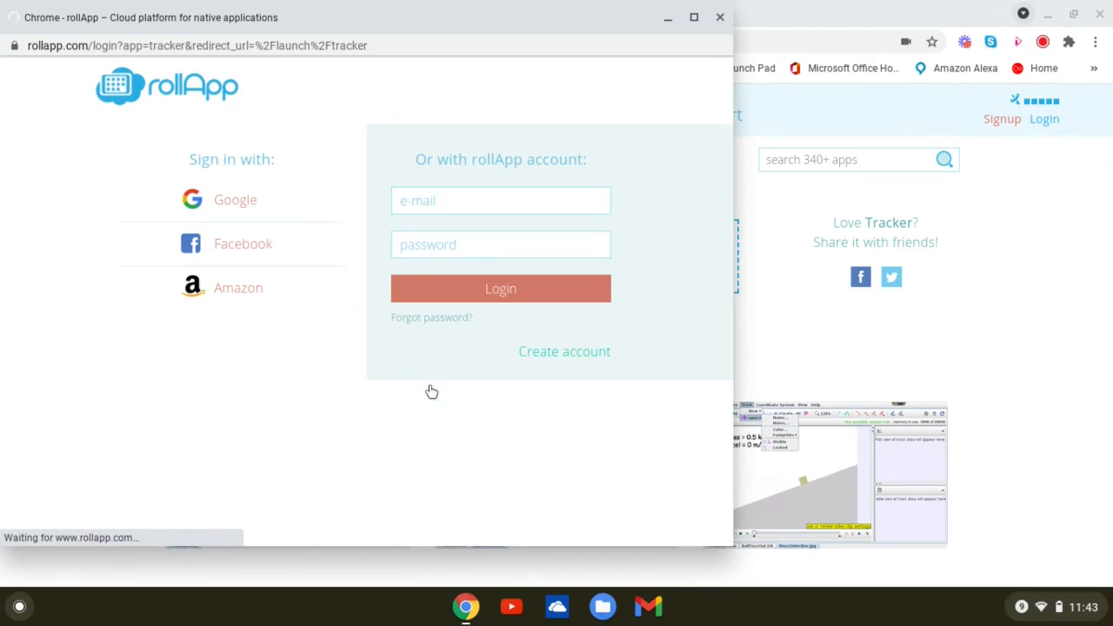
pyautogui.click(418, 206)
pyautogui.click(423, 233)
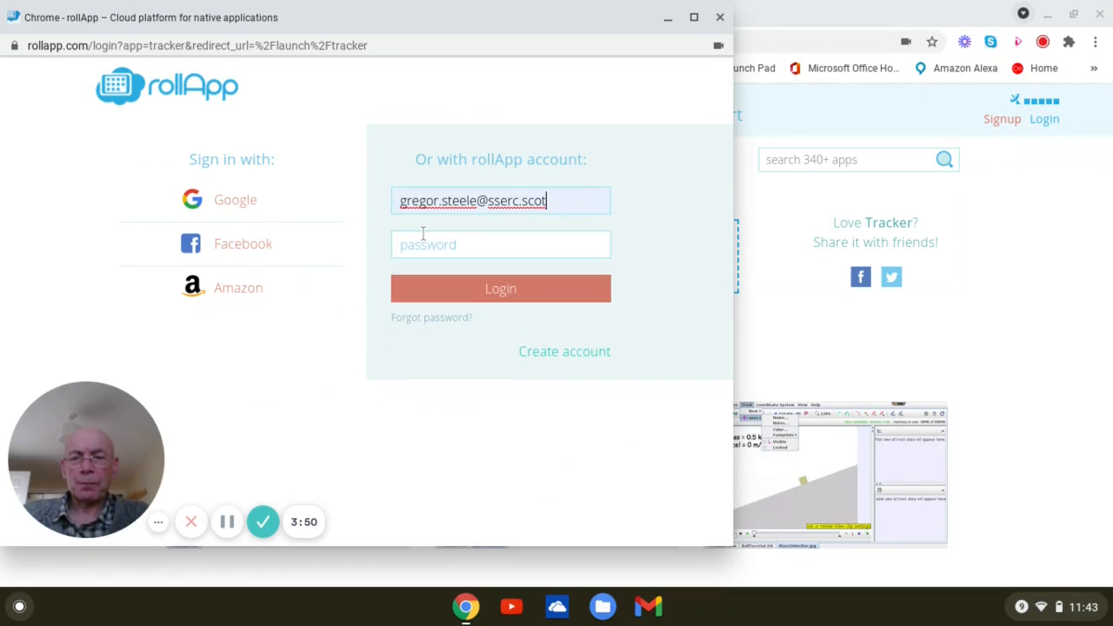
pyautogui.click(422, 239)
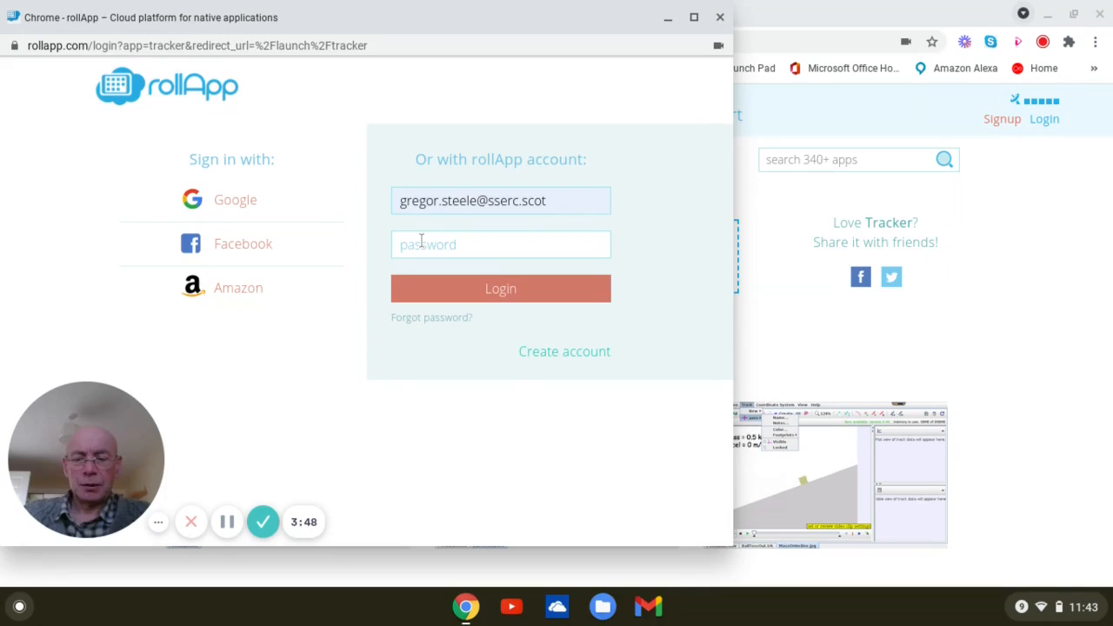
pyautogui.write('••')
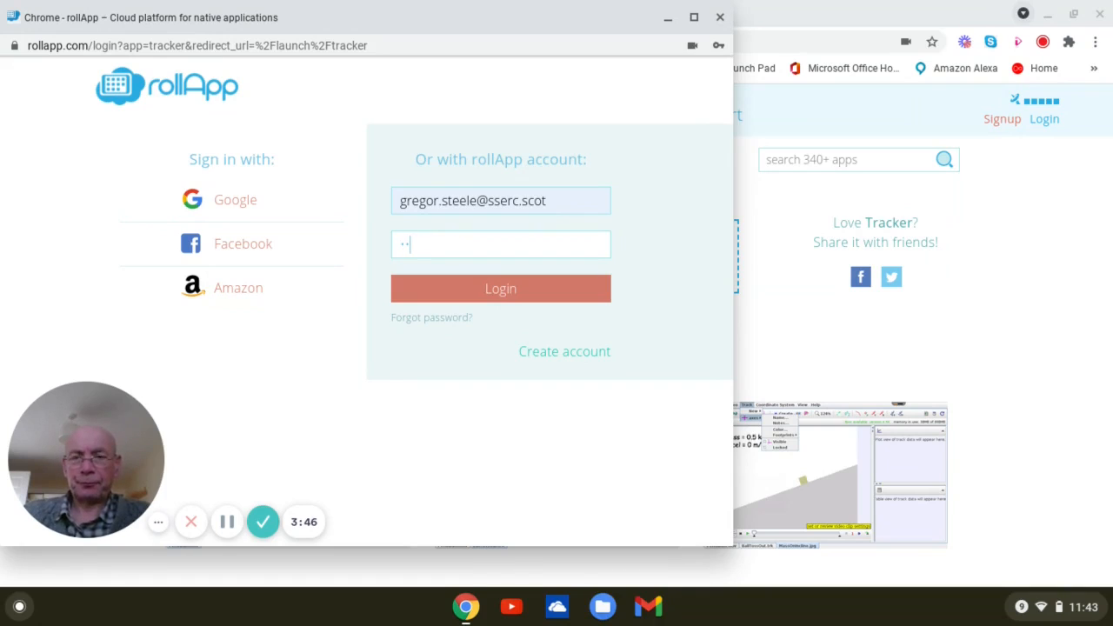
pyautogui.write('••••••••')
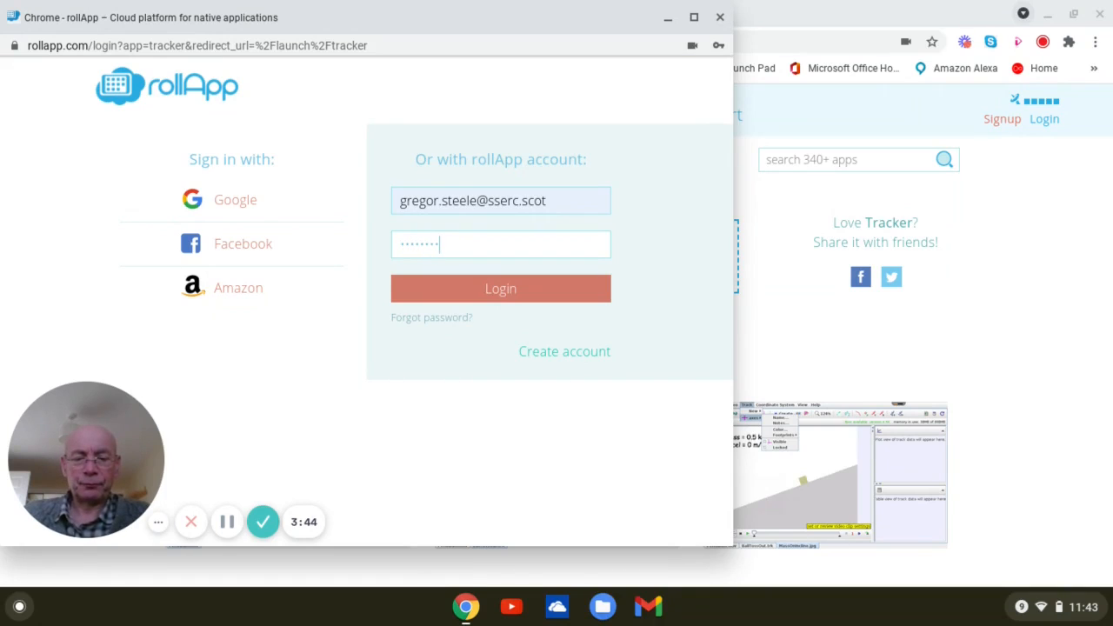
pyautogui.click(447, 300)
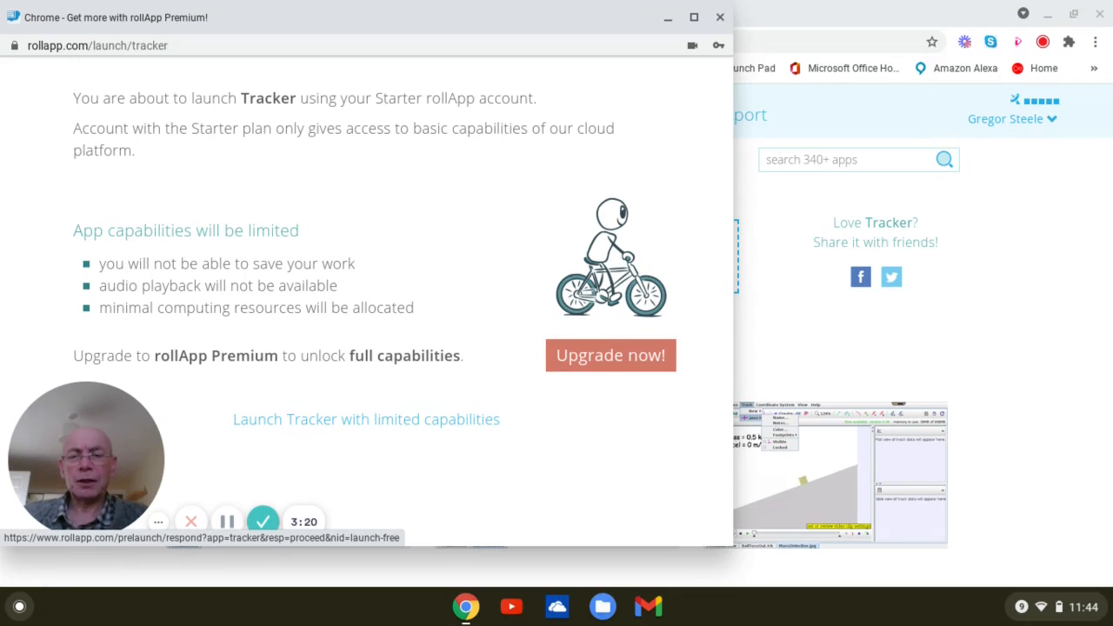
# - Launch Tracker with limited capabilities and maximise its window
pyautogui.click(418, 421)
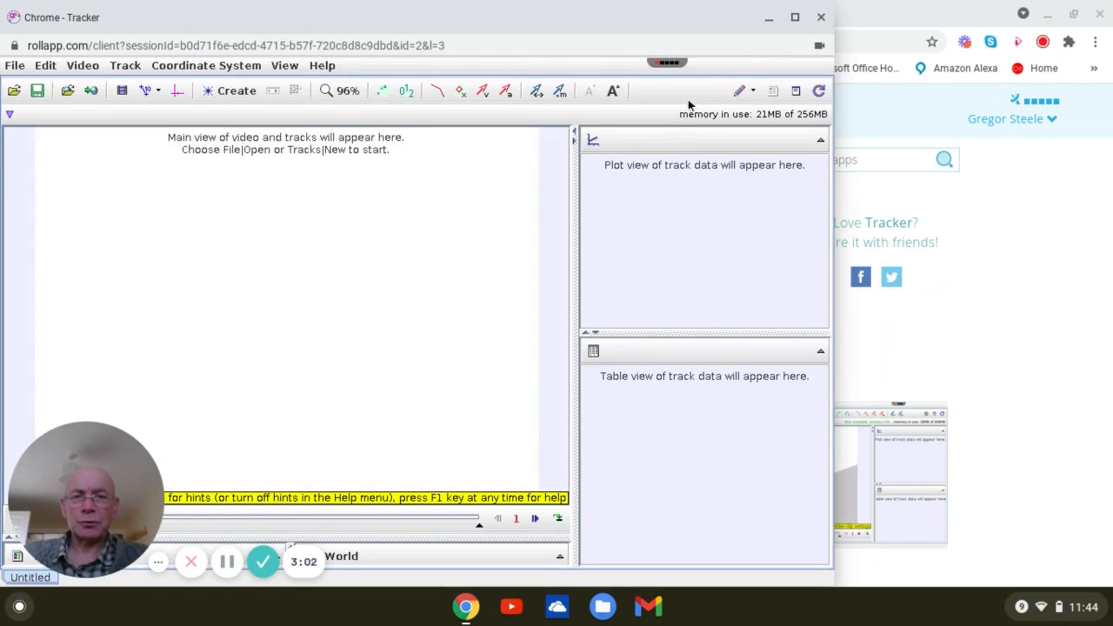
pyautogui.click(796, 18)
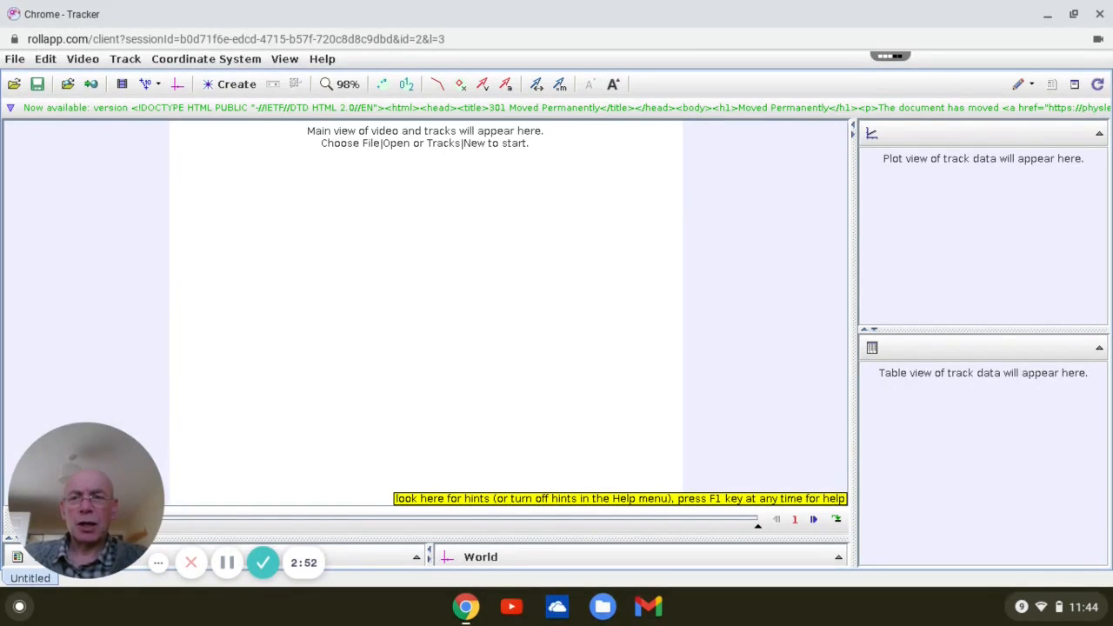
# - Start a video import and upload projectile.mp4 from the Tracker files folder in Downloads to rollApp
pyautogui.click(94, 60)
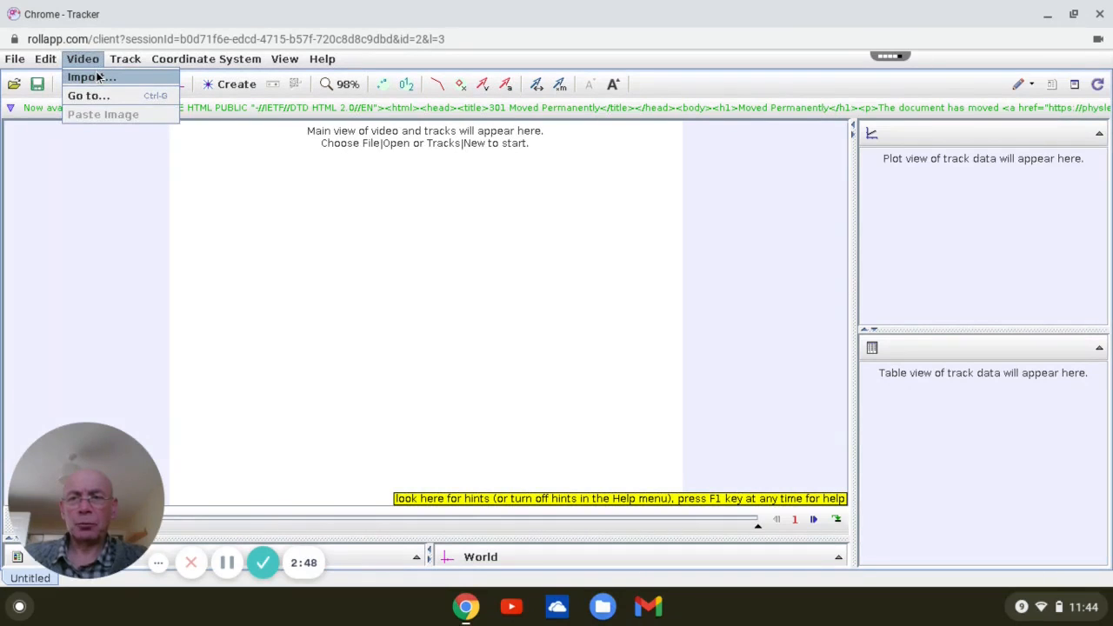
pyautogui.click(97, 77)
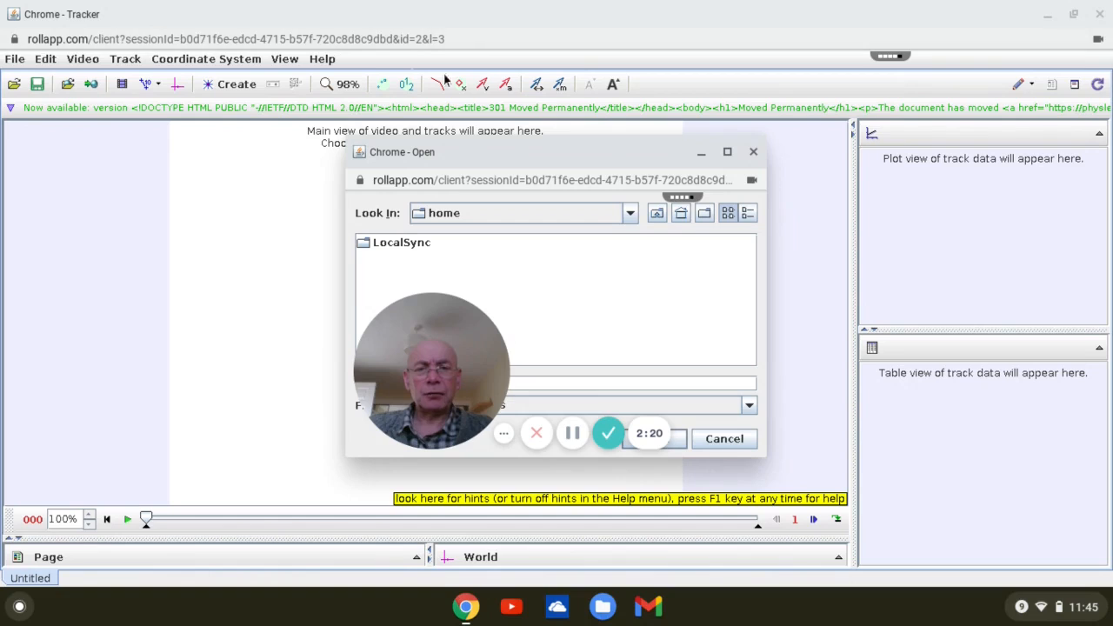
pyautogui.moveTo(678, 199)
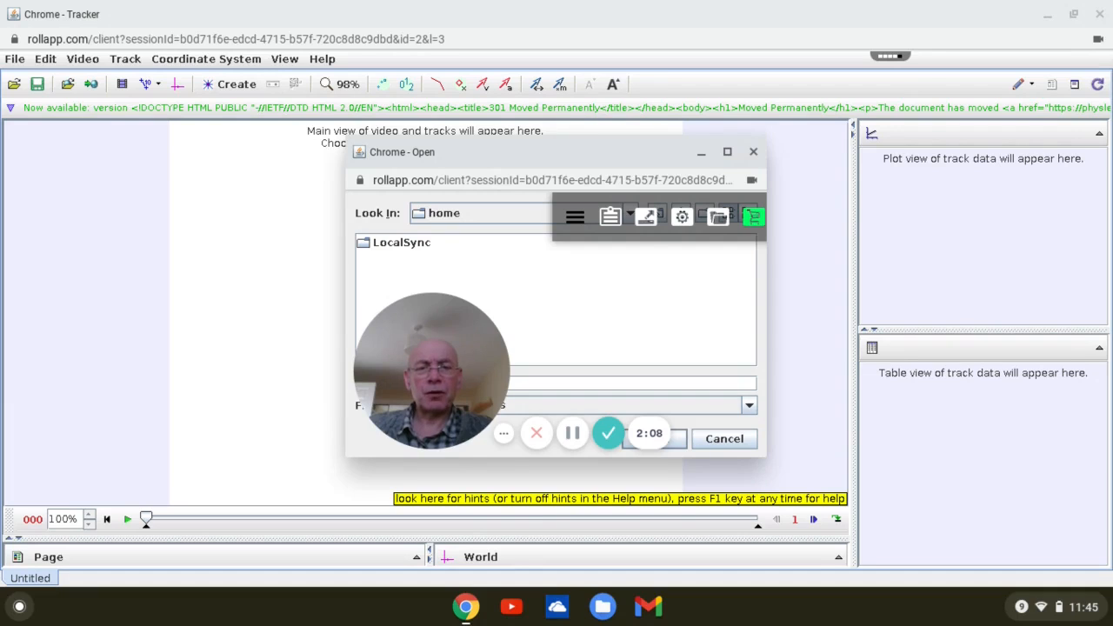
pyautogui.click(644, 219)
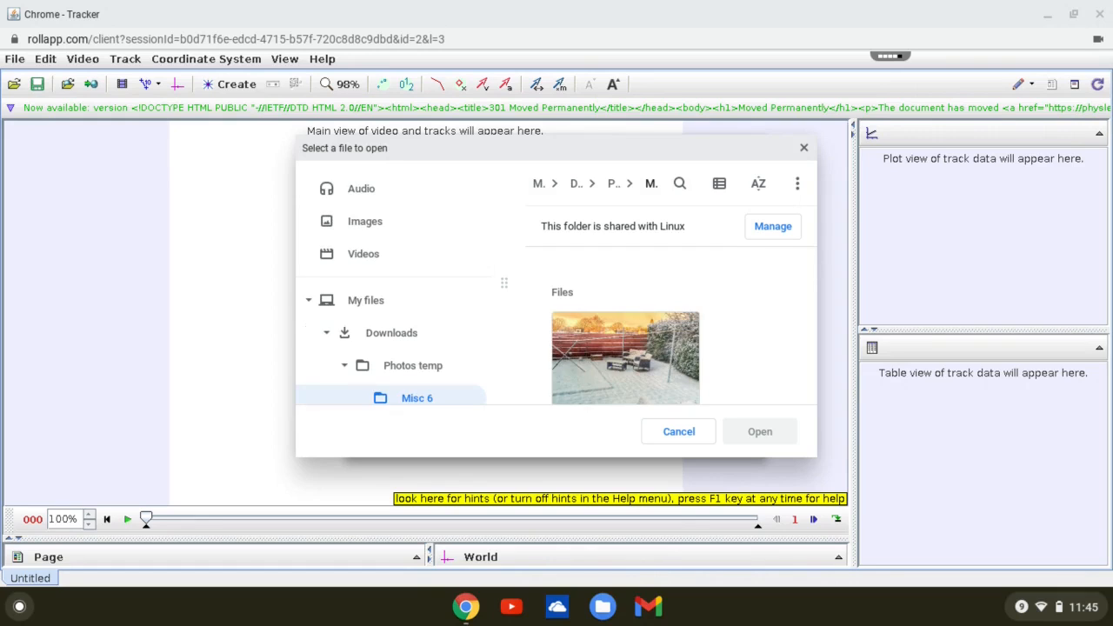
pyautogui.click(404, 335)
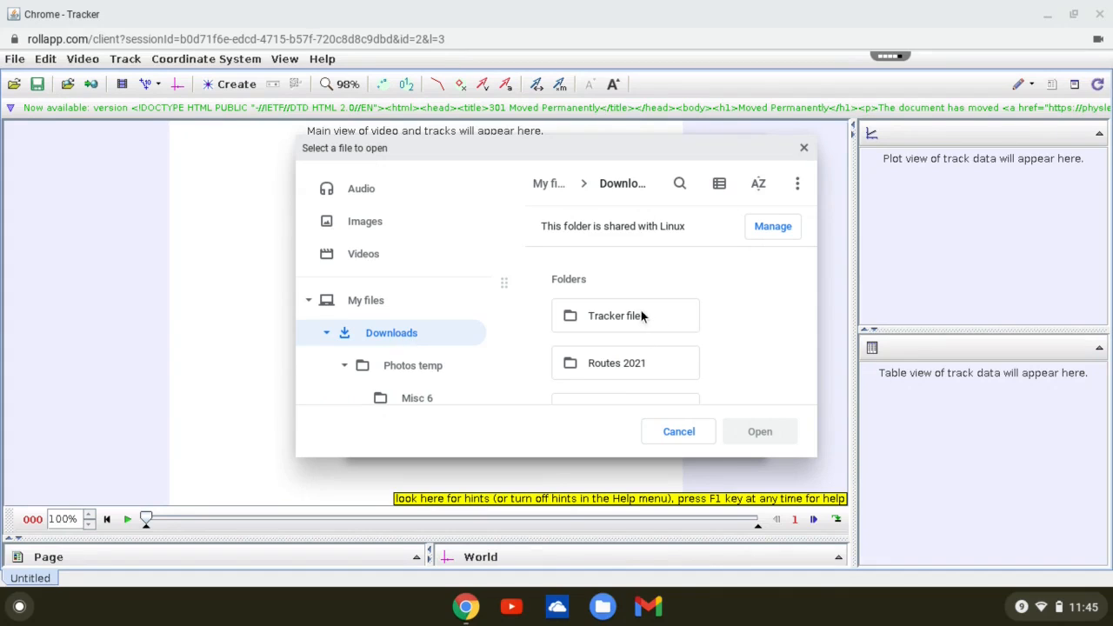
pyautogui.doubleClick(620, 316)
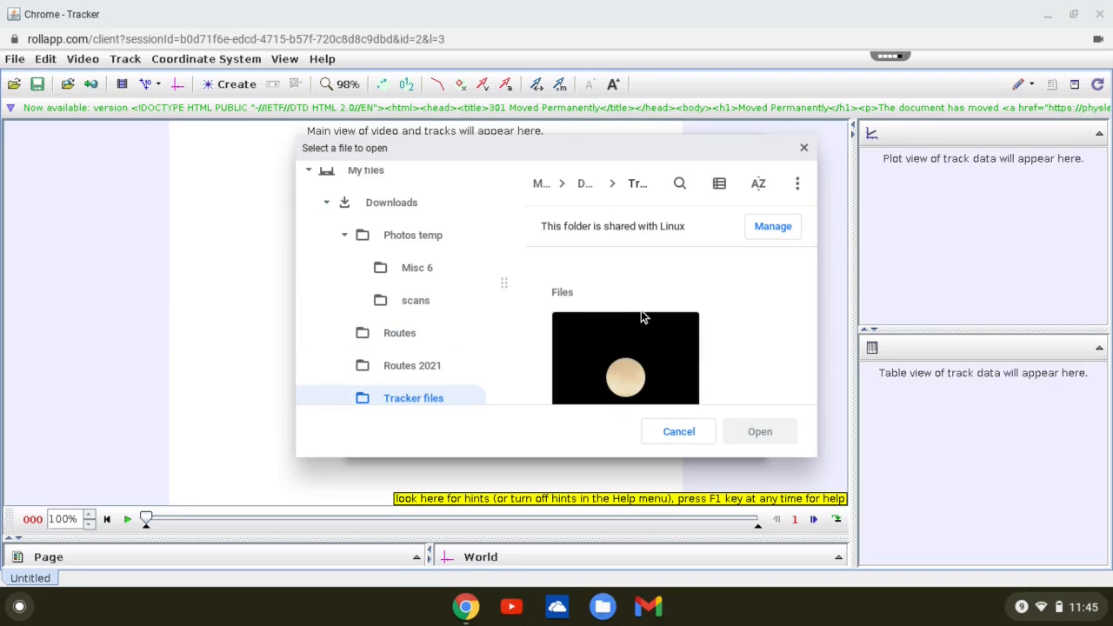
pyautogui.scroll(-5, 753, 323)
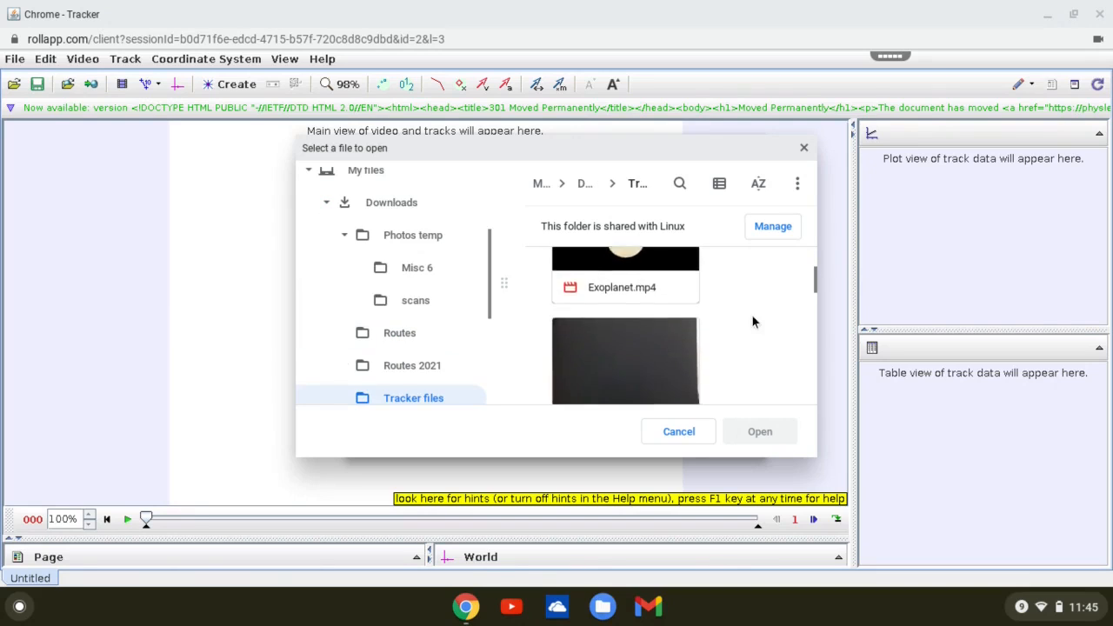
pyautogui.scroll(-6, 753, 323)
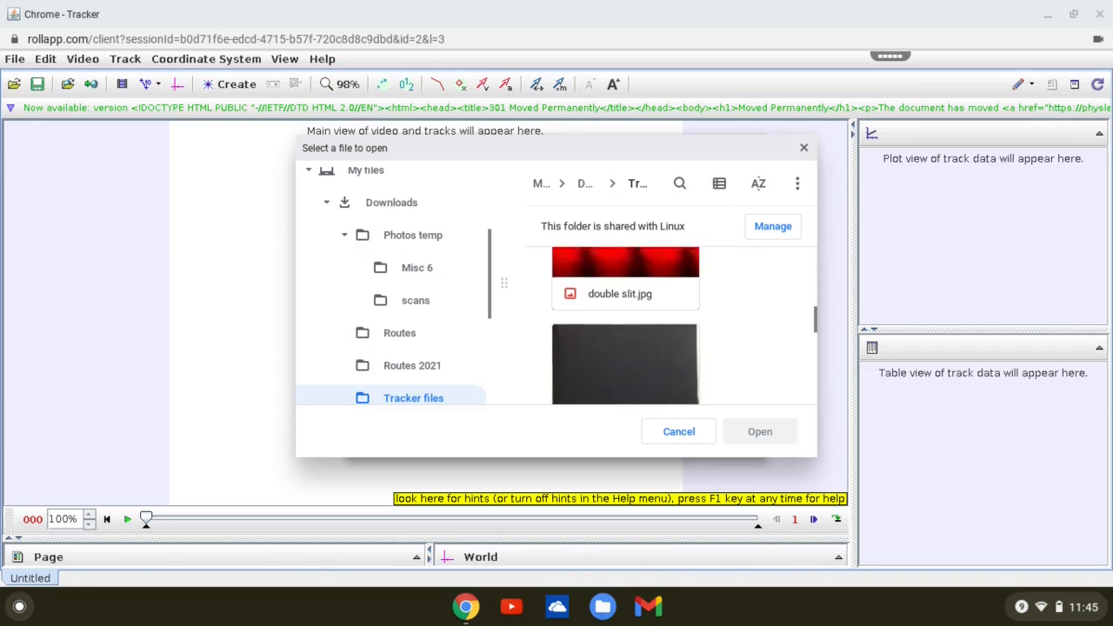
pyautogui.scroll(1, 732, 318)
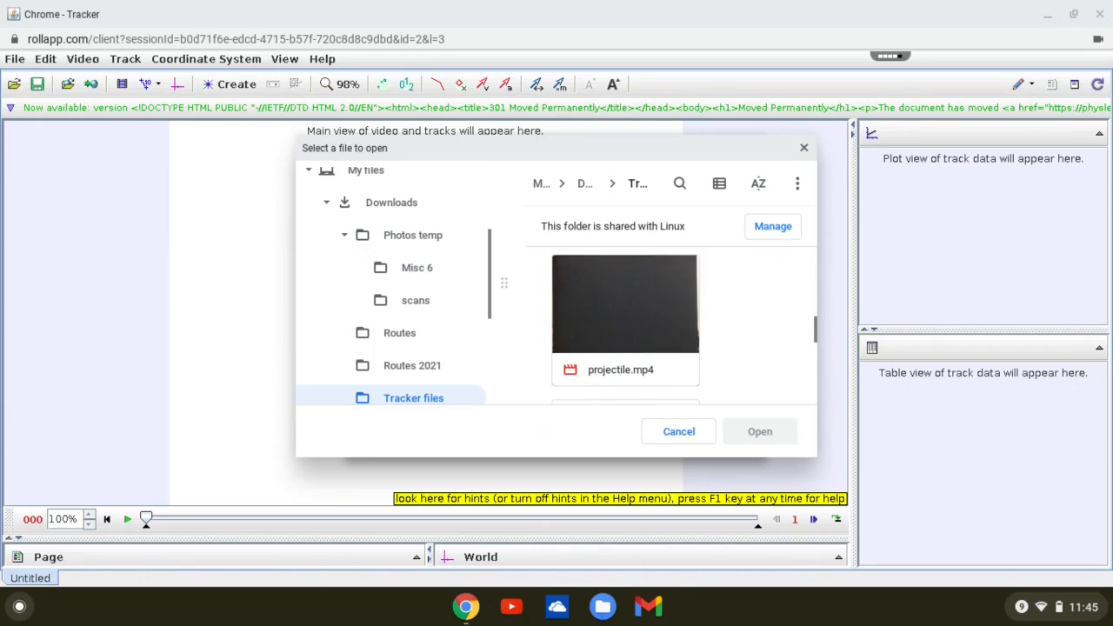
pyautogui.scroll(1, 657, 309)
pyautogui.click(657, 310)
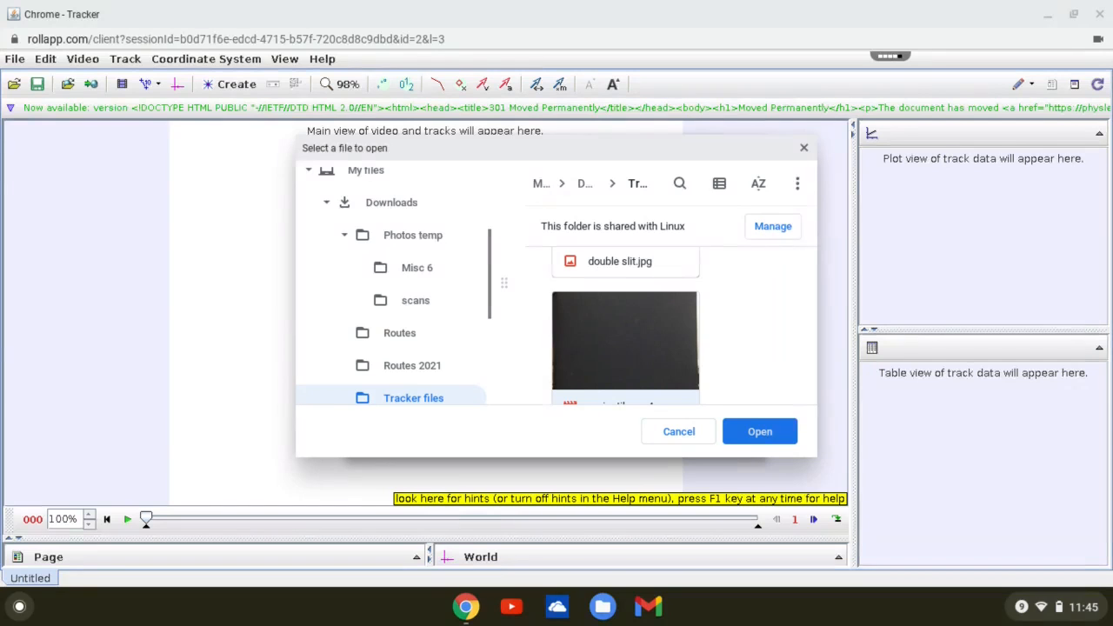
pyautogui.click(755, 432)
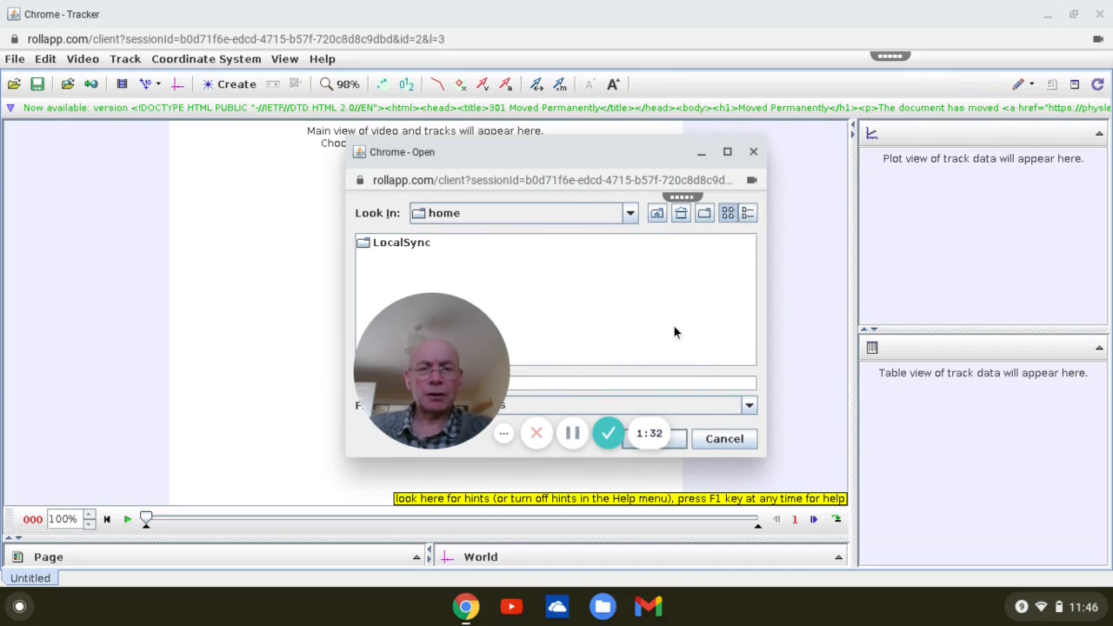
# - Import the uploaded projectile.mp4 video from the LocalSync folder
pyautogui.doubleClick(387, 243)
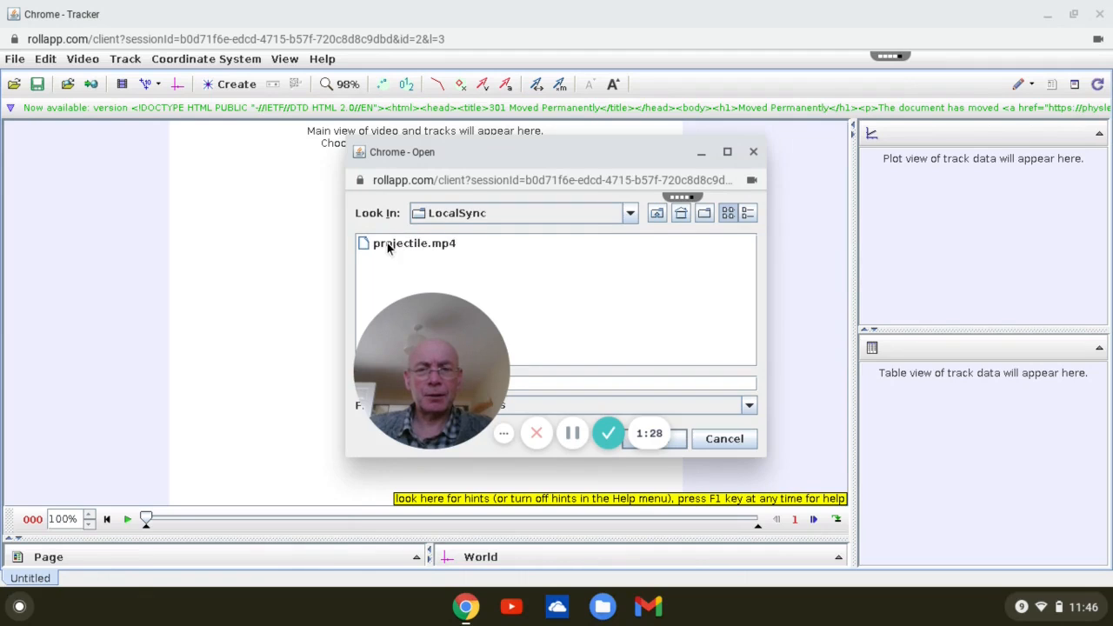
pyautogui.click(387, 242)
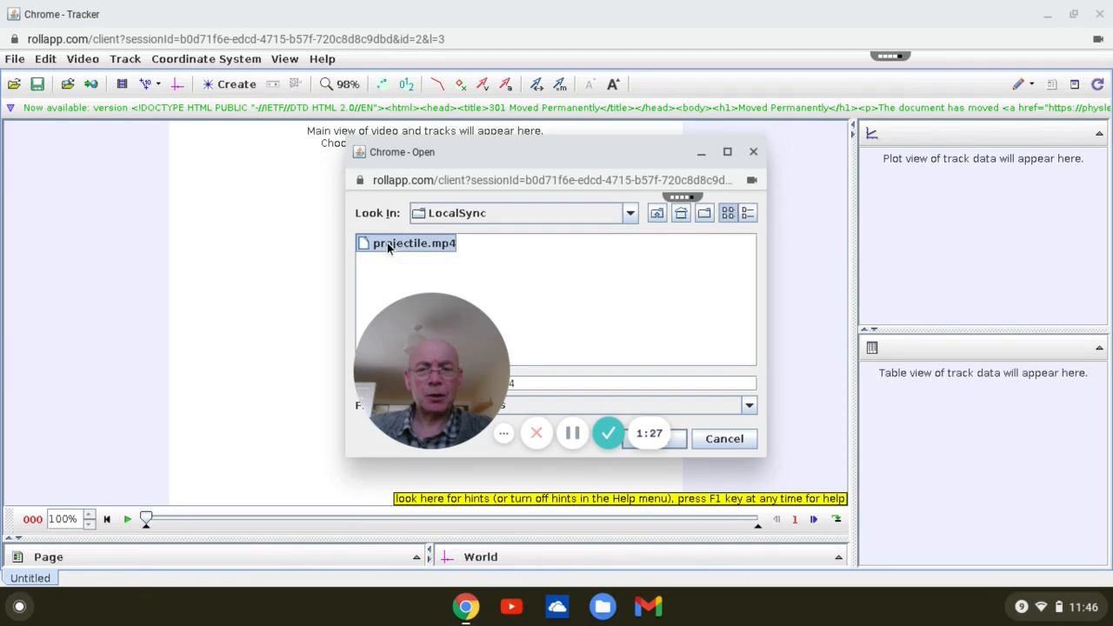
pyautogui.click(681, 441)
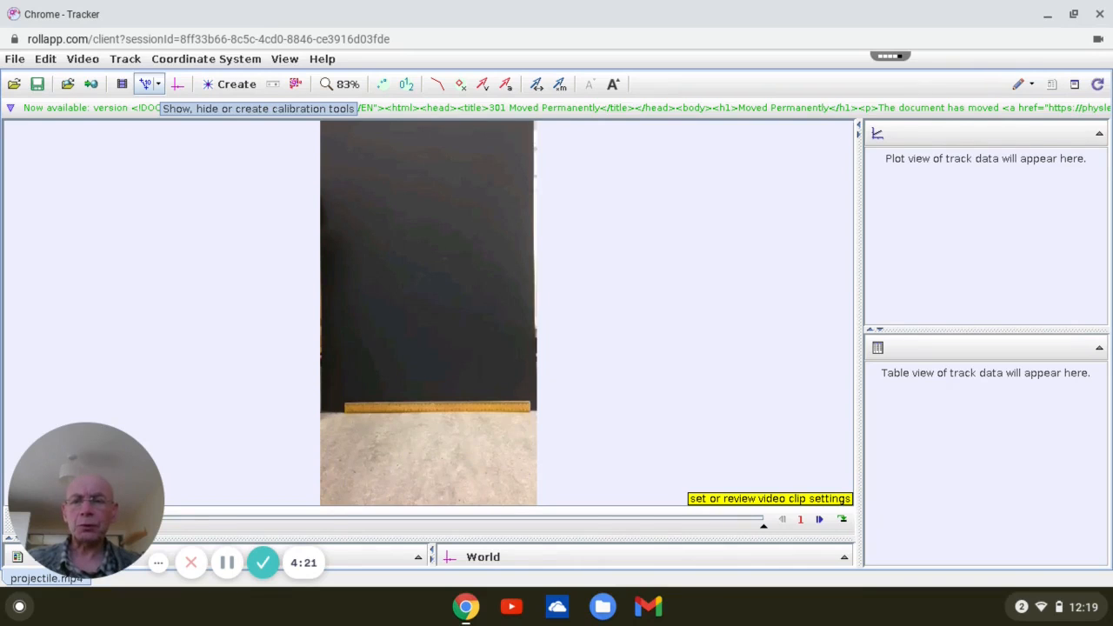
# - Create a new calibration stick and mark its two ends at the ends of the wooden ruler in the video
pyautogui.click(160, 86)
pyautogui.moveTo(160, 107)
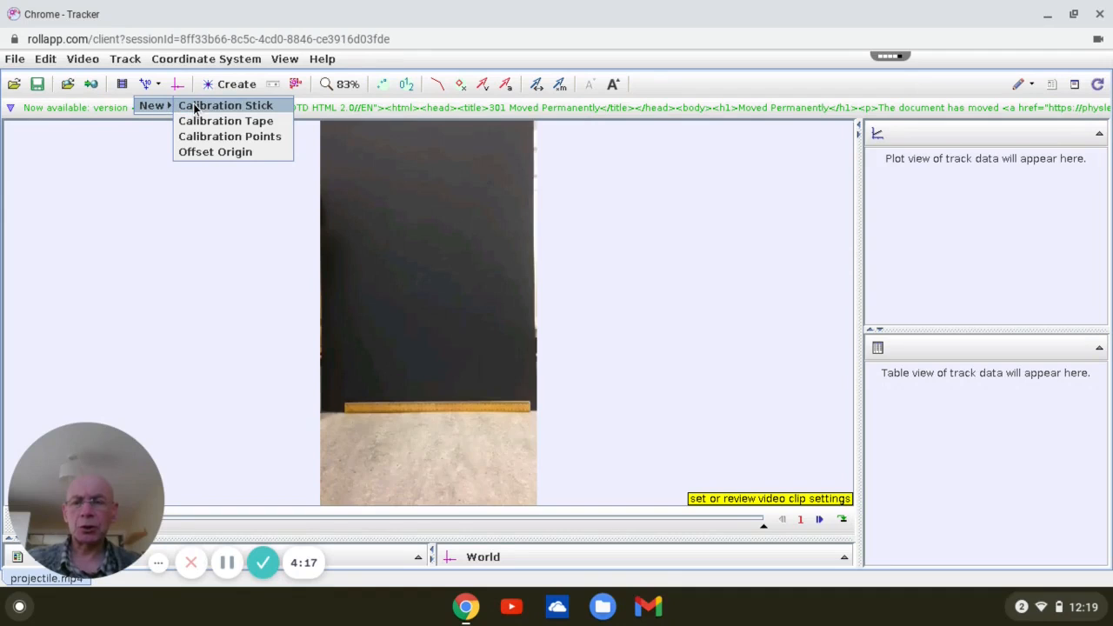
pyautogui.click(195, 106)
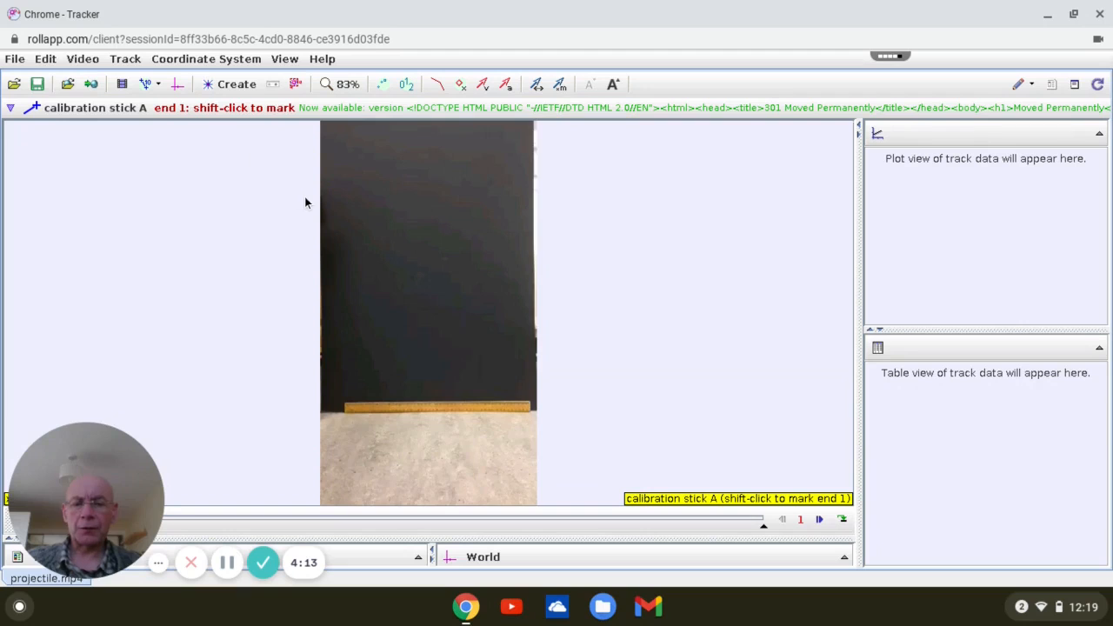
pyautogui.keyDown('shift'); pyautogui.click(347, 407); pyautogui.keyUp('shift')
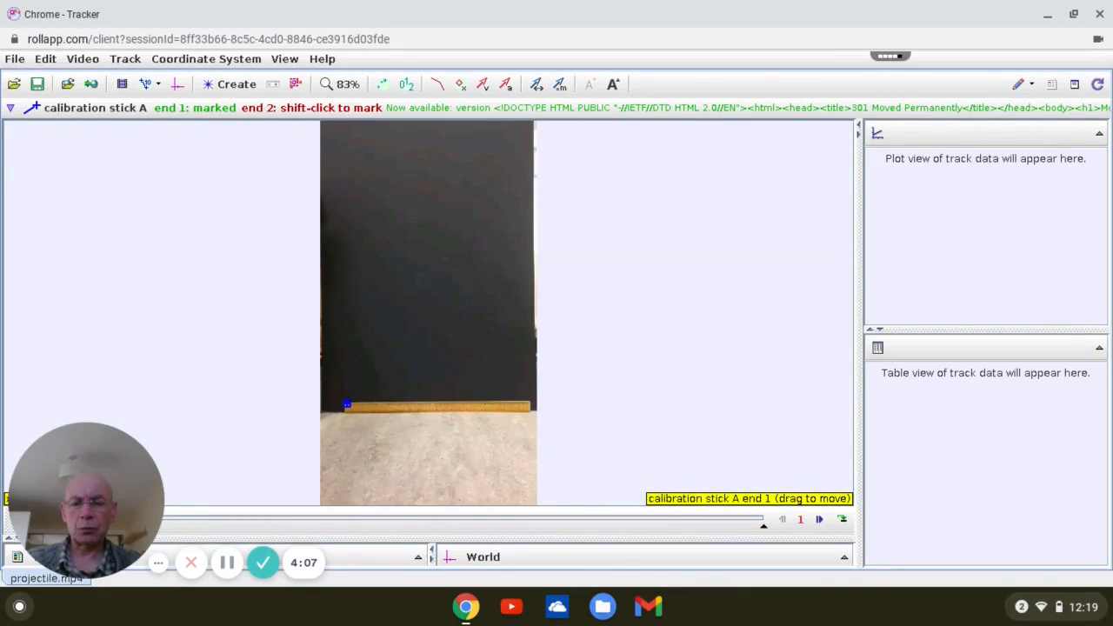
pyautogui.keyDown('shift'); pyautogui.click(531, 404); pyautogui.keyUp('shift')
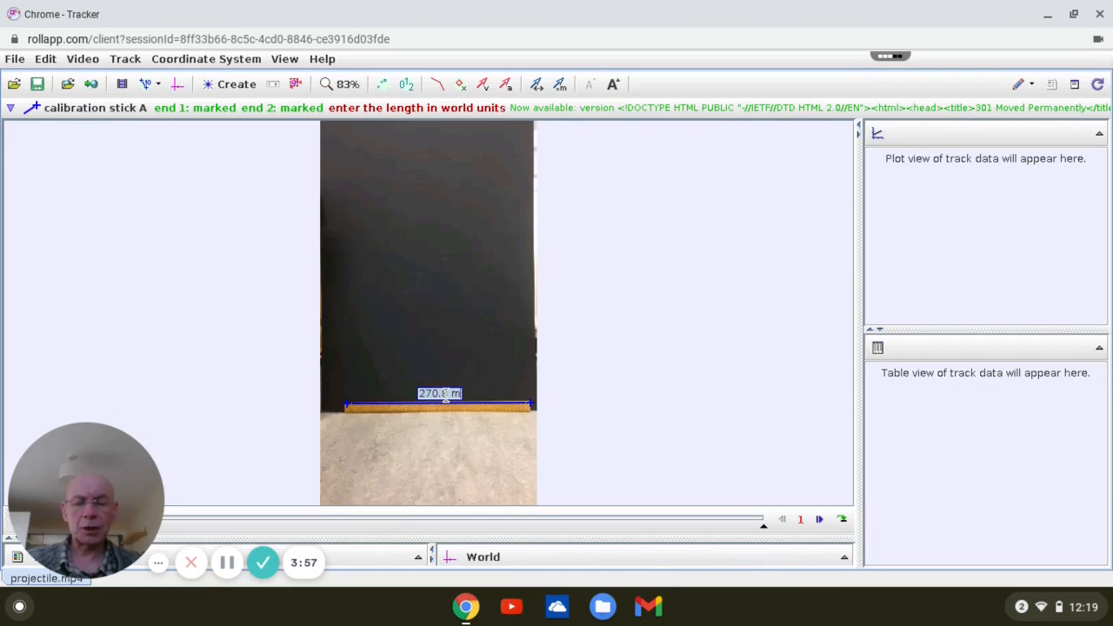
# - Set the calibration stick's length to 0.5 m
pyautogui.press('BackSpace')
pyautogui.write('0.')
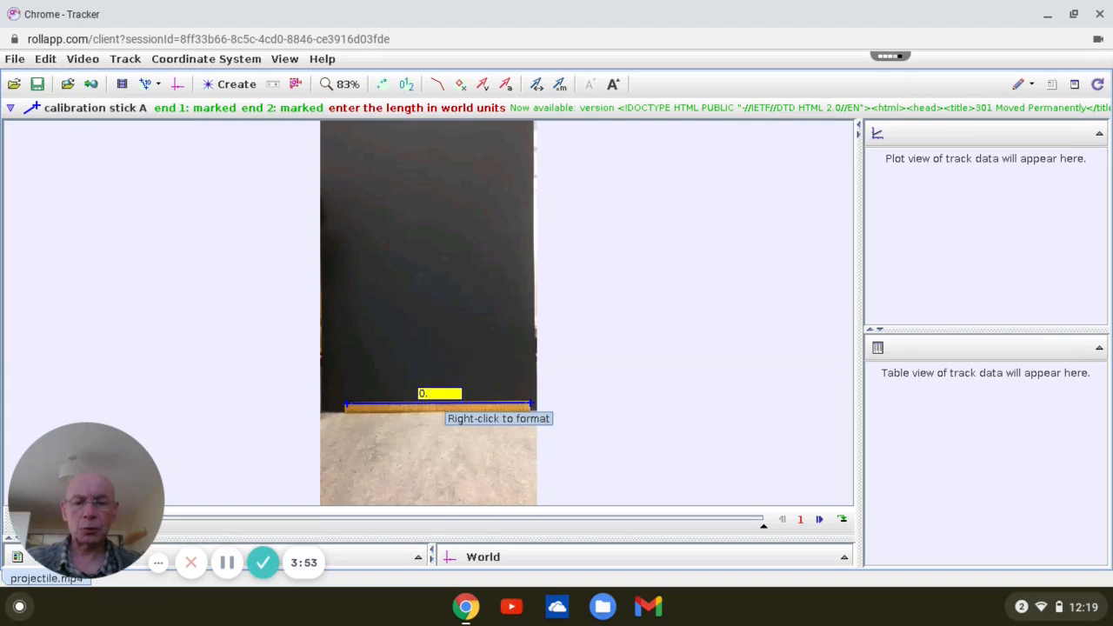
pyautogui.write('3')
pyautogui.press('Return')
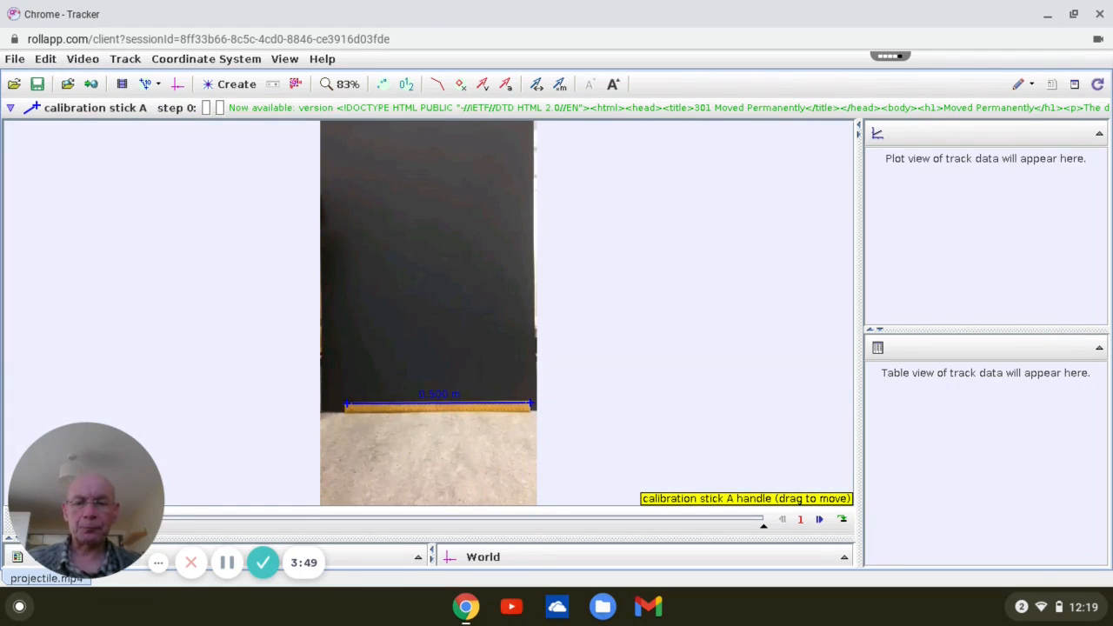
# - Show the coordinate axes and move their origin to the lower-left corner of the black board, just beside the ruler
pyautogui.click(178, 89)
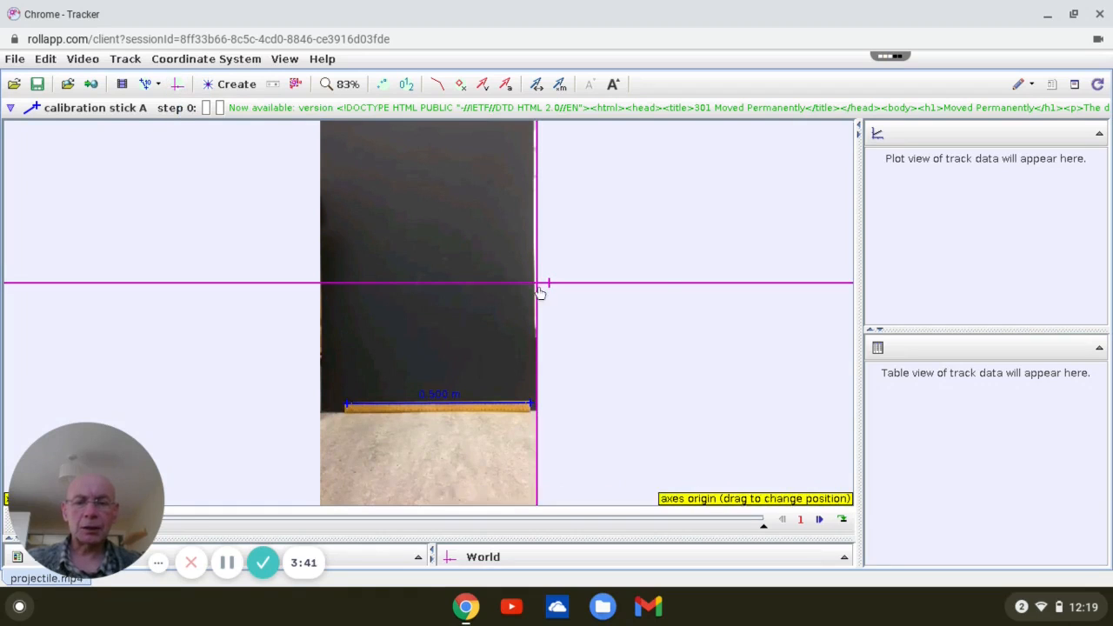
pyautogui.moveTo(538, 284); pyautogui.dragTo(326, 413)
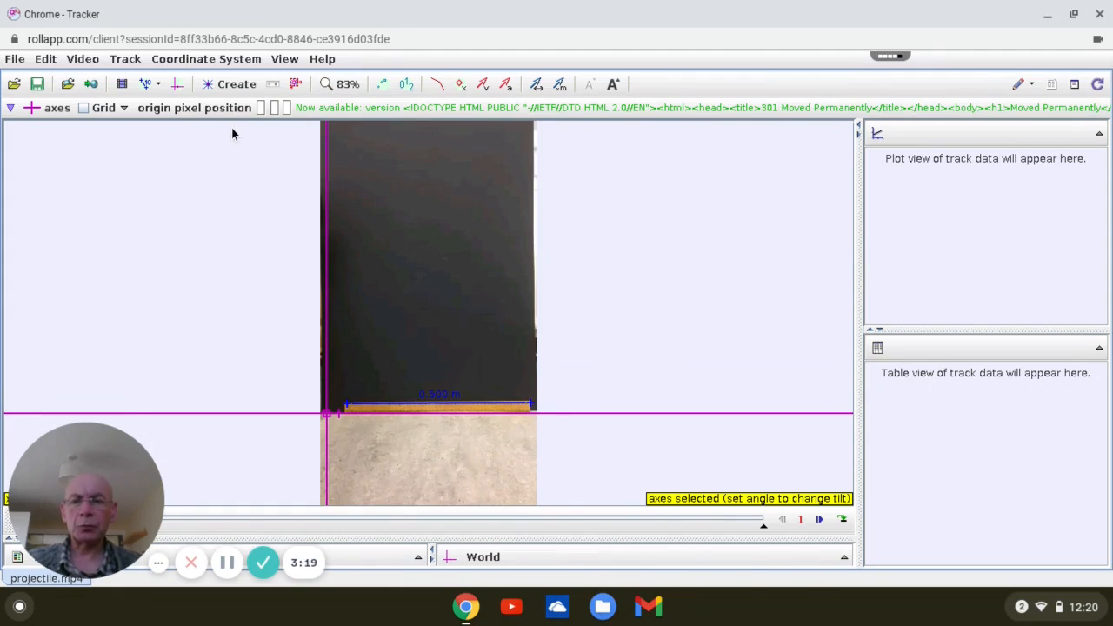
# - Create a point mass track and advance the video to frame 45, with the ball in front of the board
pyautogui.click(228, 86)
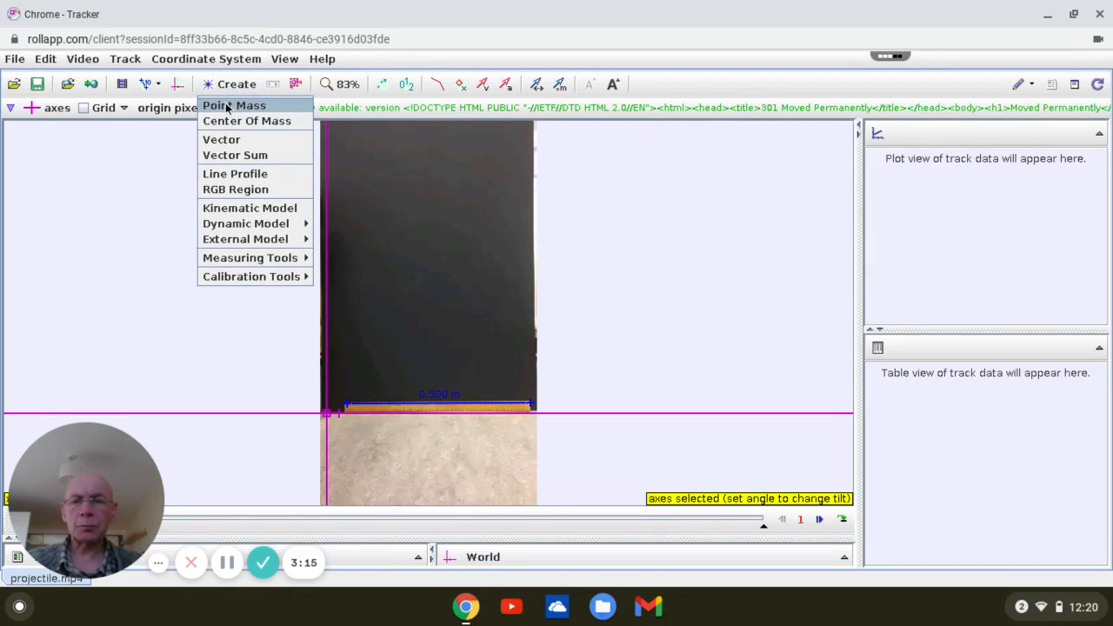
pyautogui.click(228, 109)
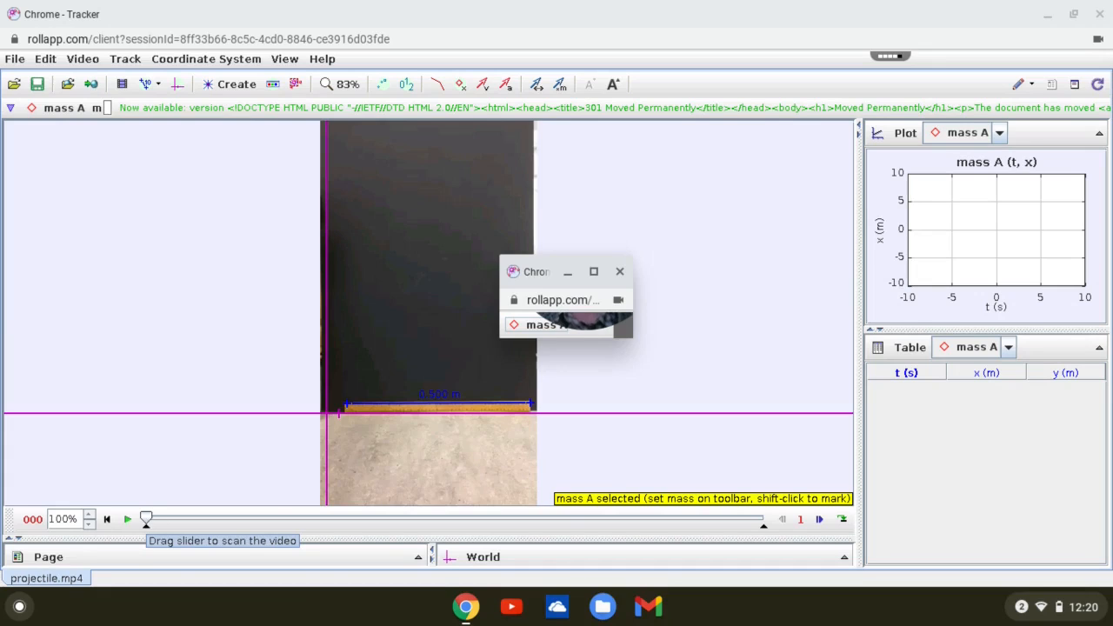
pyautogui.click(148, 521)
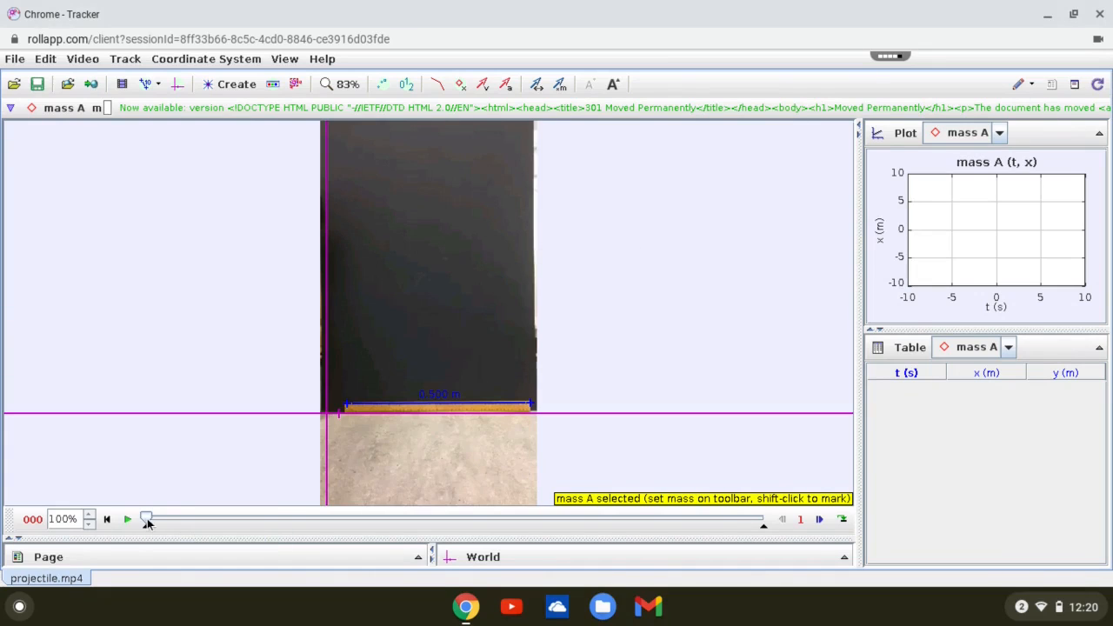
pyautogui.moveTo(149, 521); pyautogui.dragTo(421, 520)
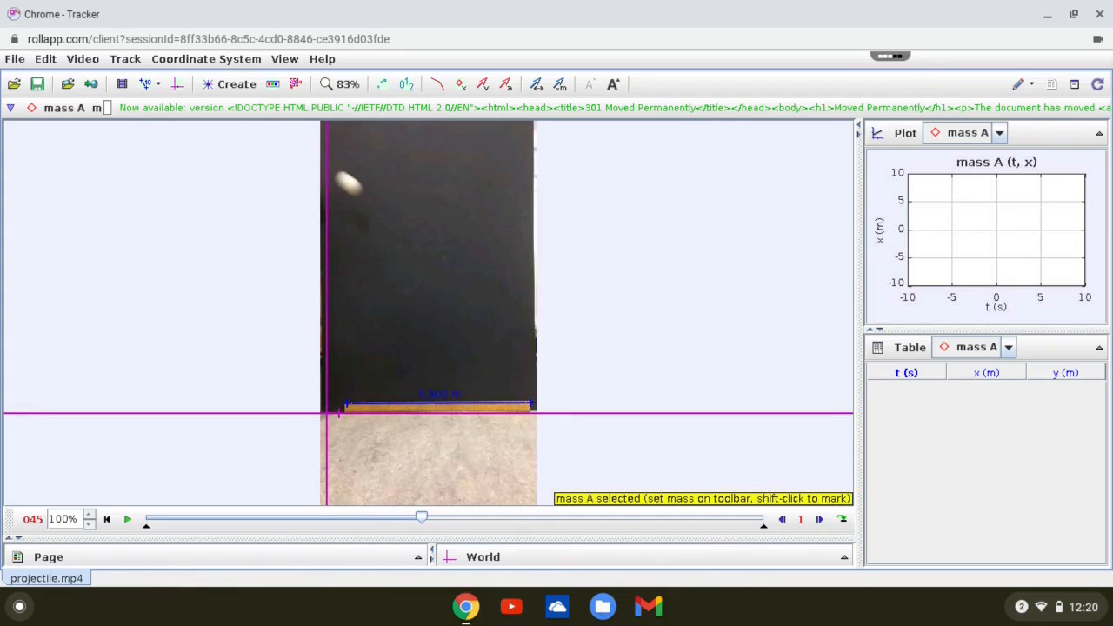
# - Return the video to frame 43 and mark the point mass's first position on the ball at the vertical axis, about 0.66 m high
pyautogui.click(780, 522)
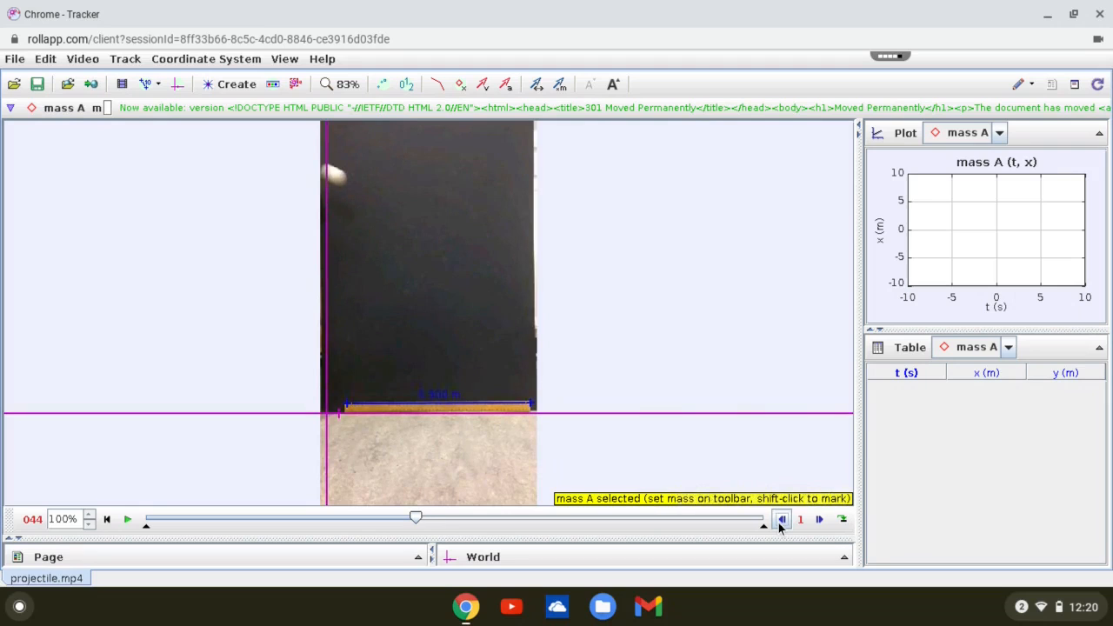
pyautogui.click(780, 522)
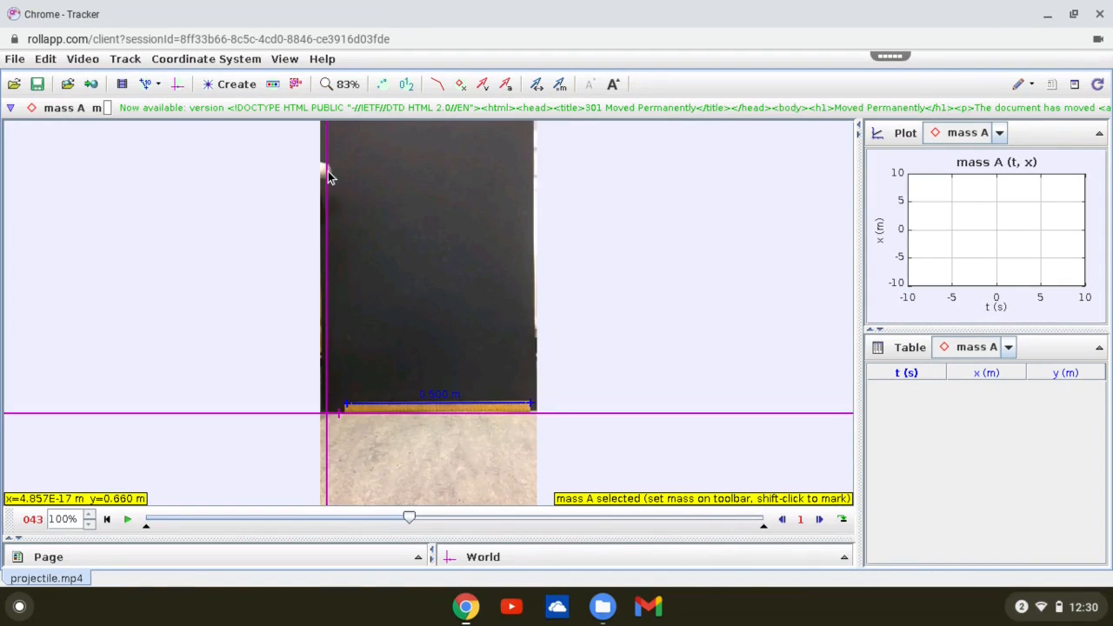
pyautogui.press('shift')
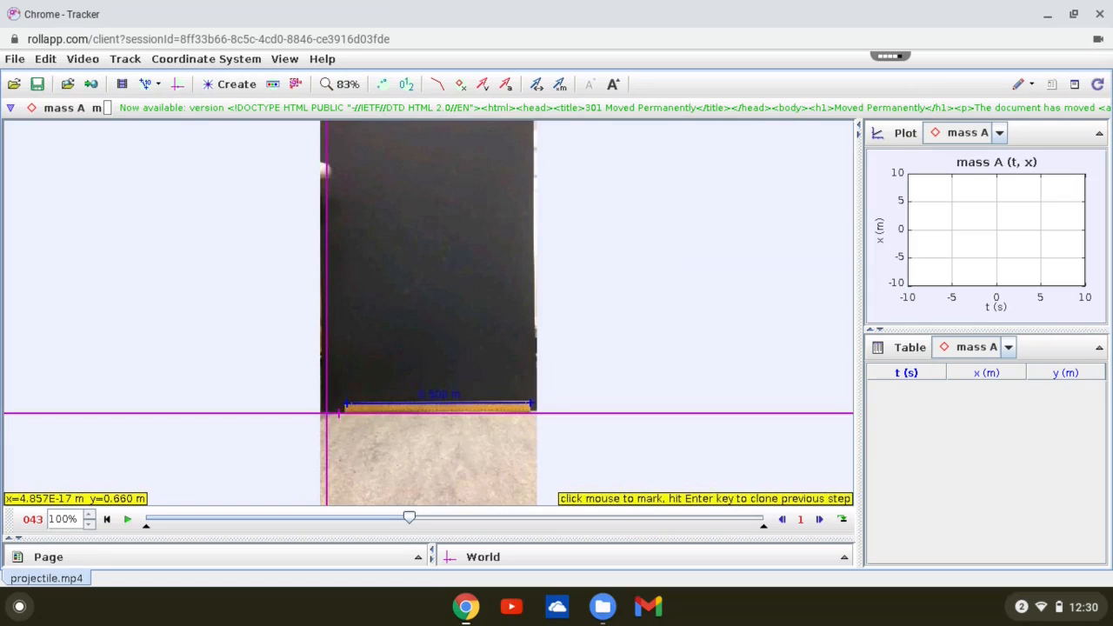
pyautogui.keyDown('shift'); pyautogui.click(326, 170); pyautogui.keyUp('shift')
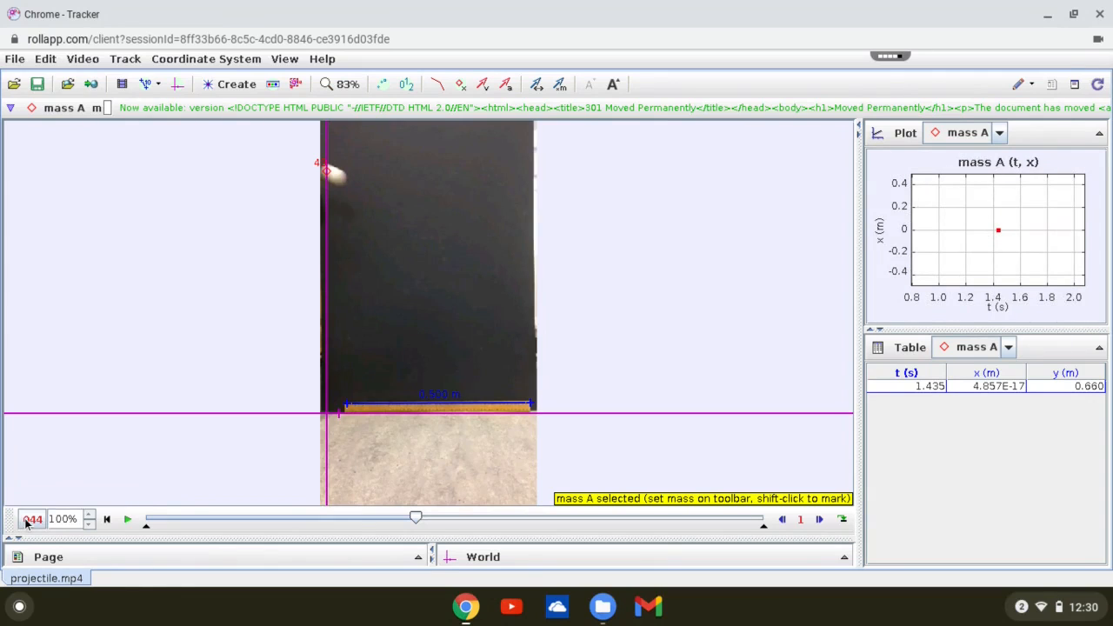
# - Mark the leading edge of the falling ball in each frame from 44 to 53, down to the ruler
pyautogui.keyDown('shift'); pyautogui.click(340, 180); pyautogui.keyUp('shift')
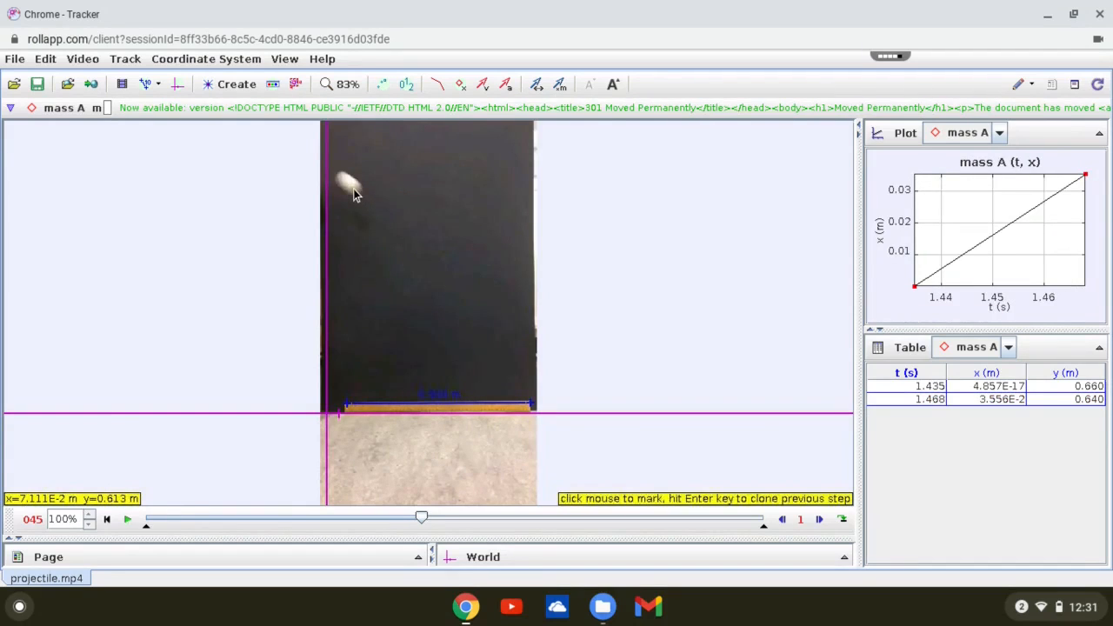
pyautogui.keyDown('shift'); pyautogui.click(354, 189); pyautogui.keyUp('shift')
pyautogui.keyDown('shift'); pyautogui.click(369, 200); pyautogui.keyUp('shift')
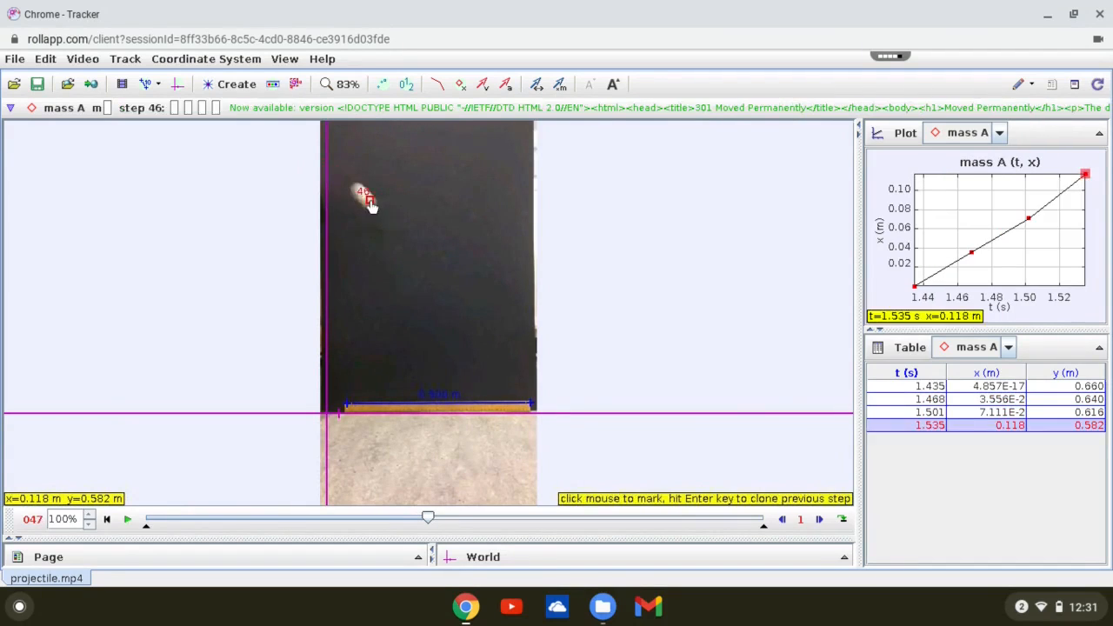
pyautogui.keyDown('shift'); pyautogui.click(383, 218); pyautogui.keyUp('shift')
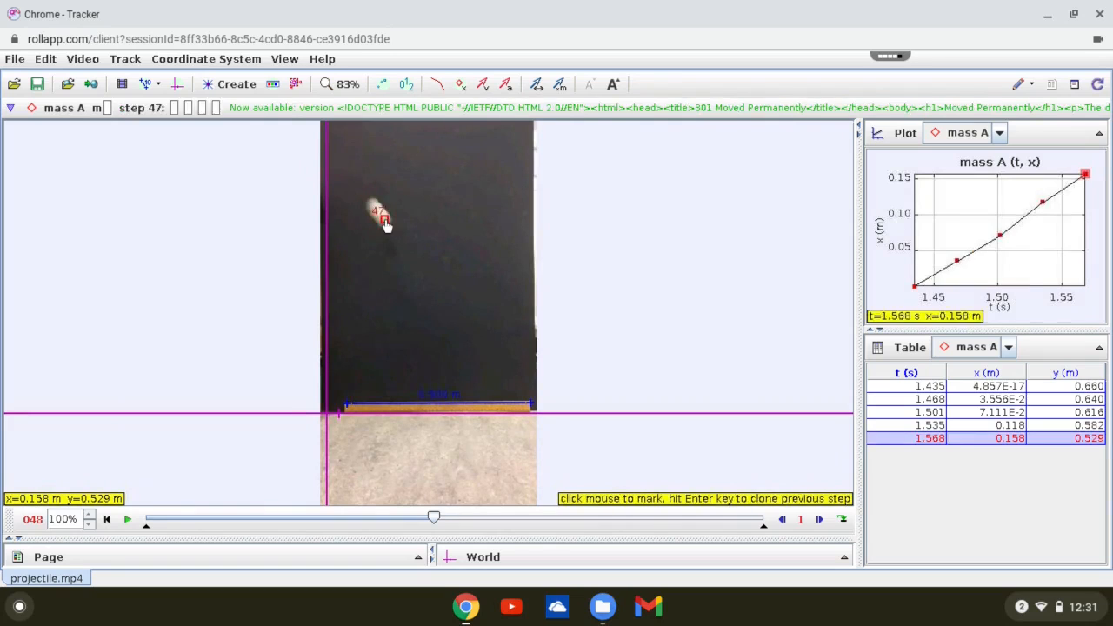
pyautogui.keyDown('shift'); pyautogui.click(400, 243); pyautogui.keyUp('shift')
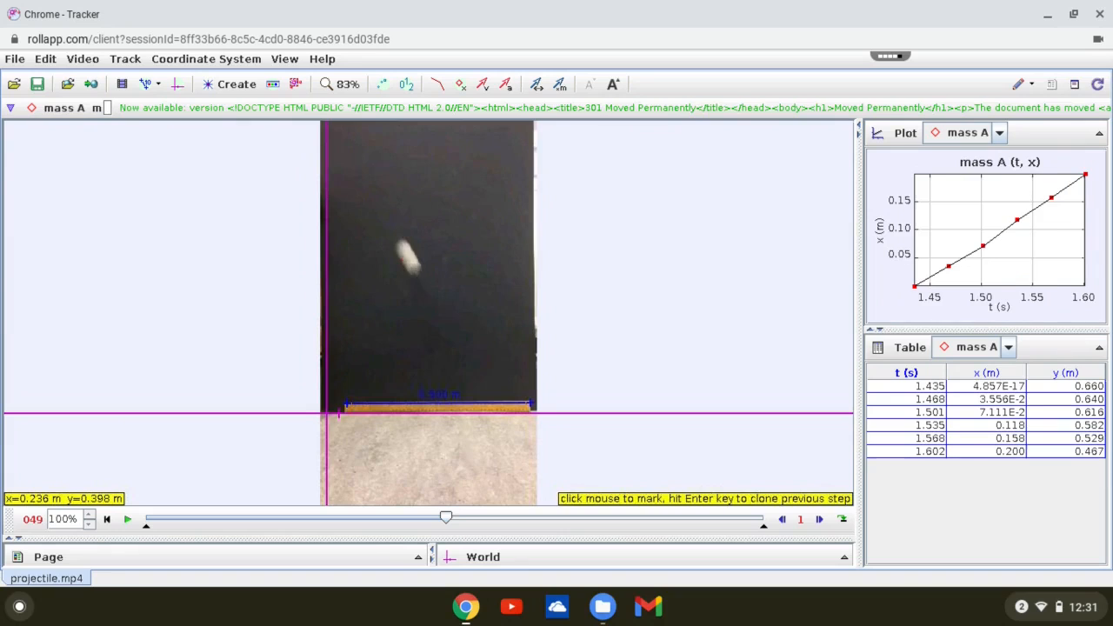
pyautogui.keyDown('shift'); pyautogui.click(414, 270); pyautogui.keyUp('shift')
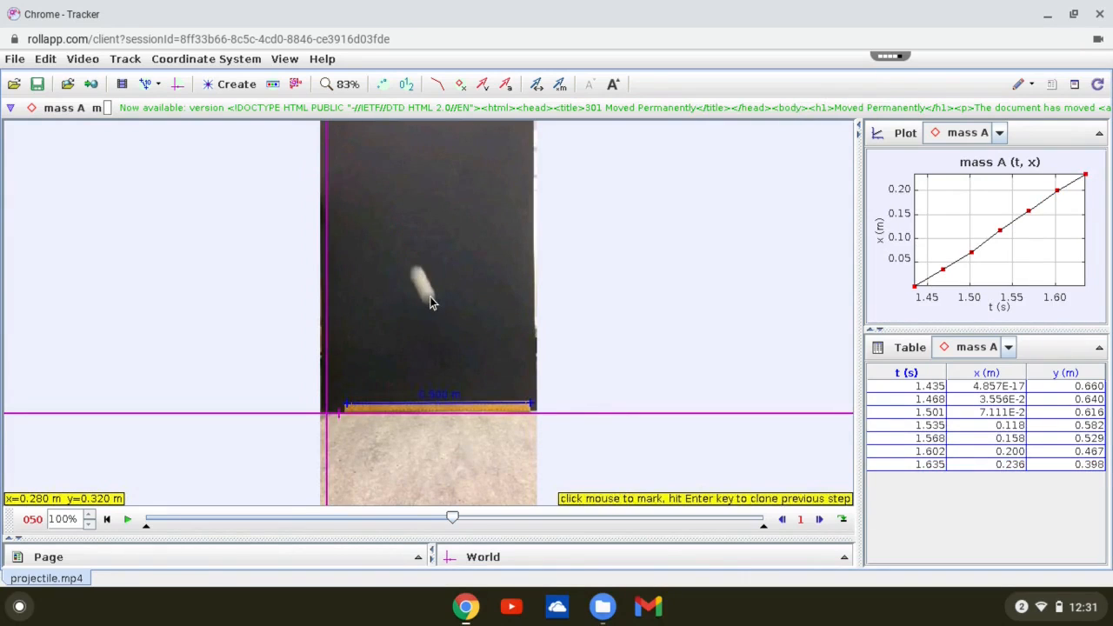
pyautogui.keyDown('shift'); pyautogui.click(429, 297); pyautogui.keyUp('shift')
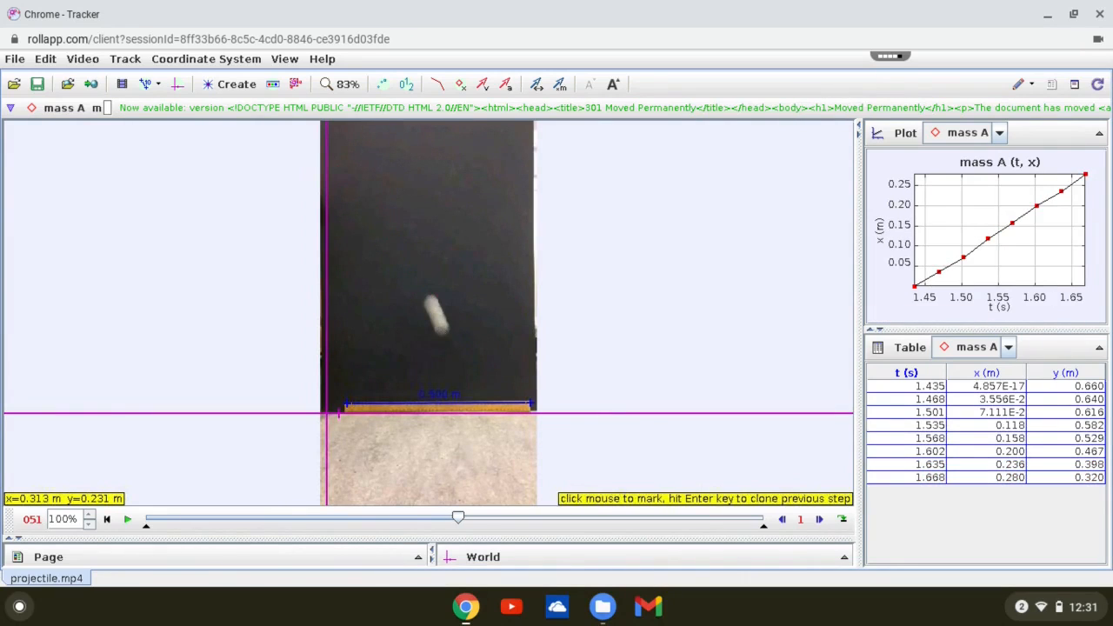
pyautogui.keyDown('shift'); pyautogui.click(442, 329); pyautogui.keyUp('shift')
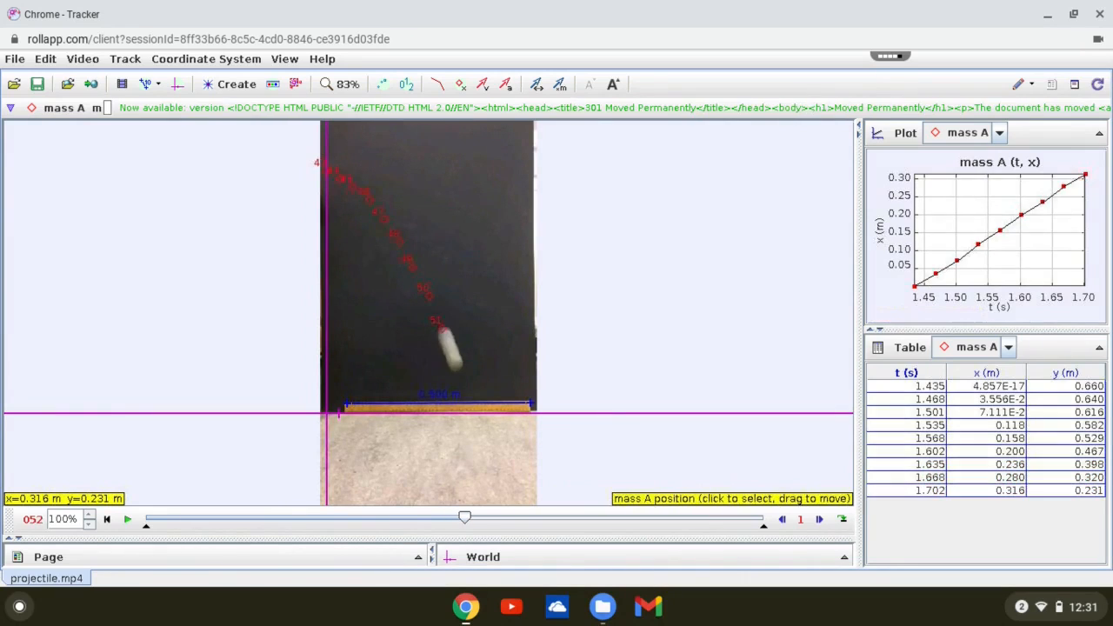
pyautogui.keyDown('shift'); pyautogui.click(457, 363); pyautogui.keyUp('shift')
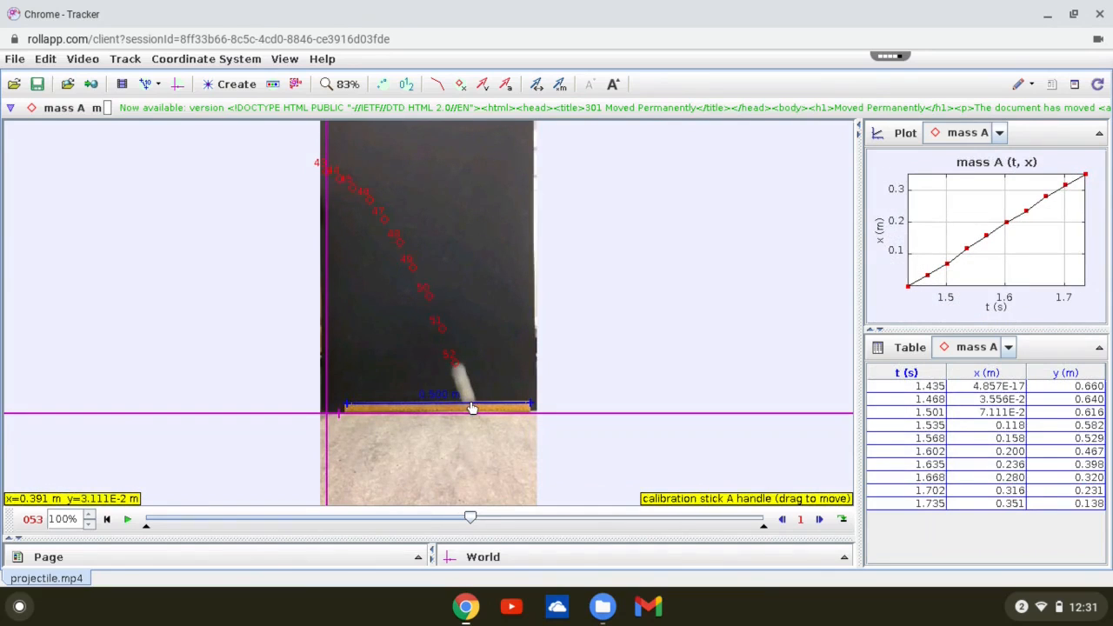
pyautogui.keyDown('shift'); pyautogui.click(470, 402); pyautogui.keyUp('shift')
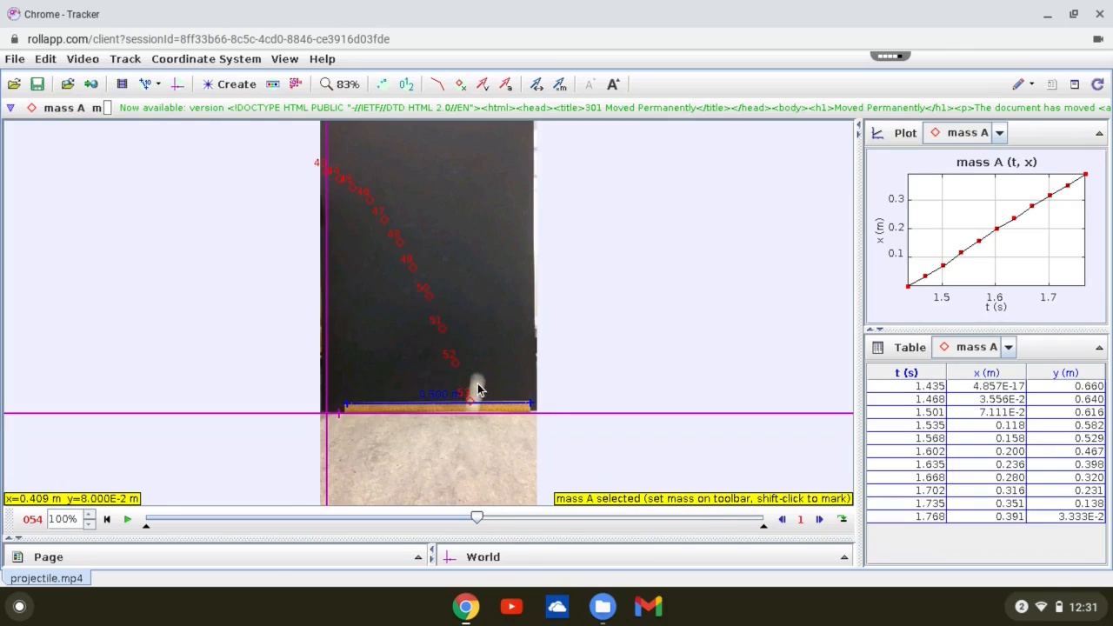
# - Mark the rebounding ball in each frame from 54 to 60, up to the board's right edge
pyautogui.keyDown('shift'); pyautogui.click(477, 390); pyautogui.keyUp('shift')
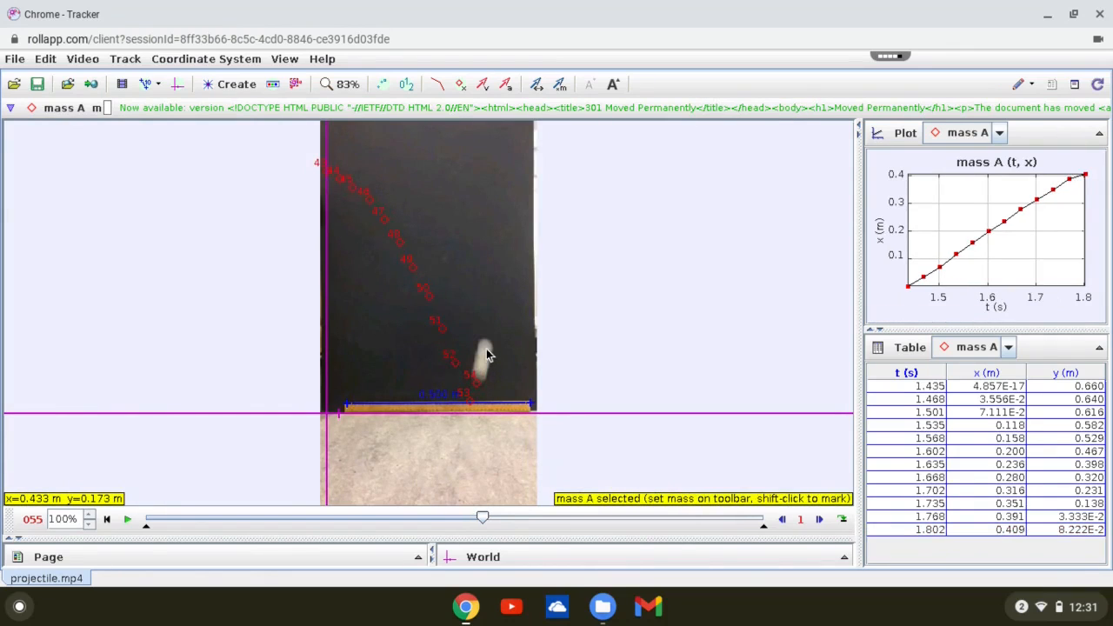
pyautogui.keyDown('shift'); pyautogui.click(484, 343); pyautogui.keyUp('shift')
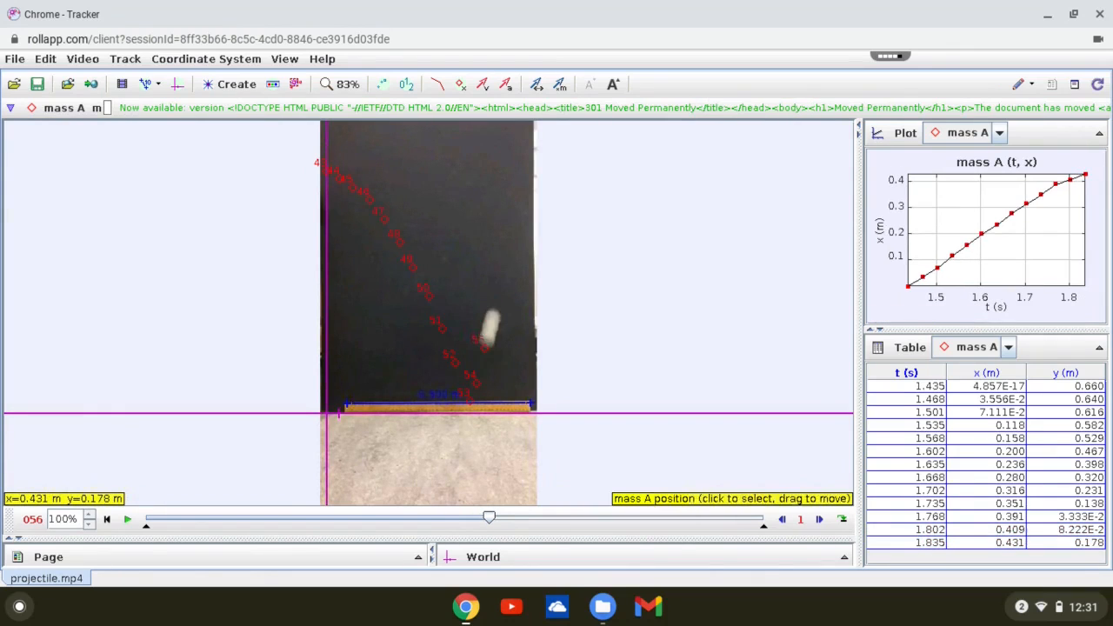
pyautogui.keyDown('shift'); pyautogui.click(493, 313); pyautogui.keyUp('shift')
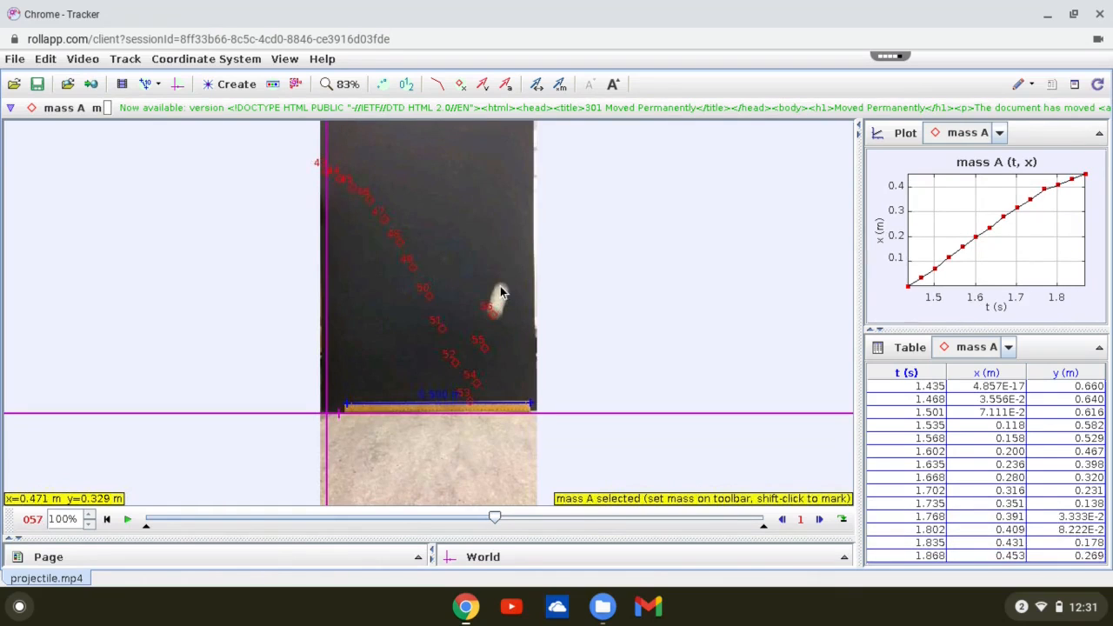
pyautogui.keyDown('shift'); pyautogui.click(501, 289); pyautogui.keyUp('shift')
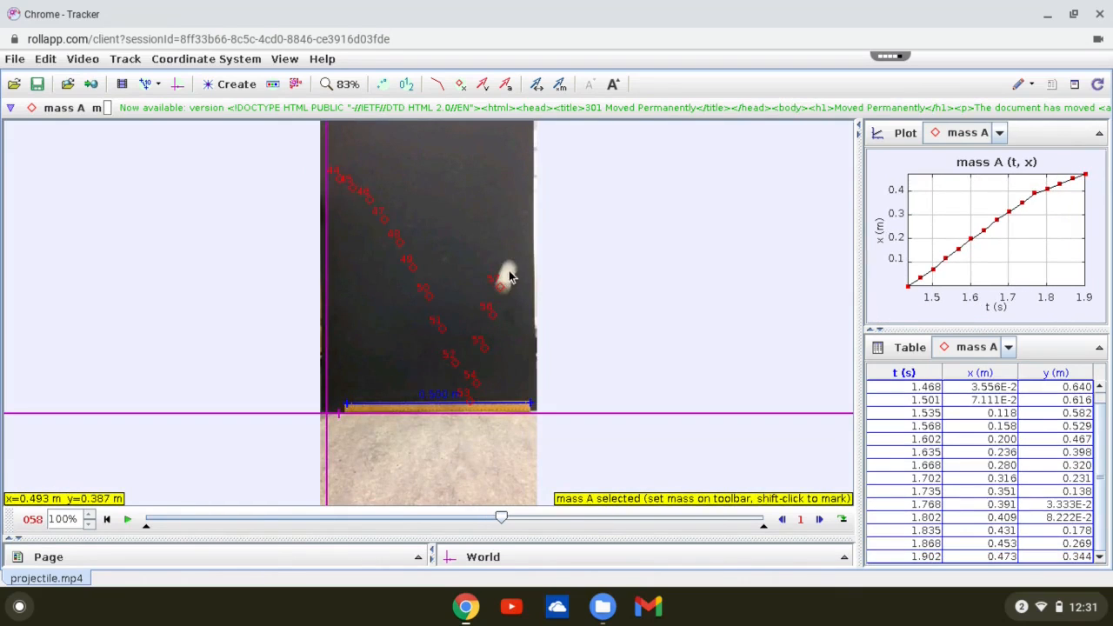
pyautogui.keyDown('shift'); pyautogui.click(507, 276); pyautogui.keyUp('shift')
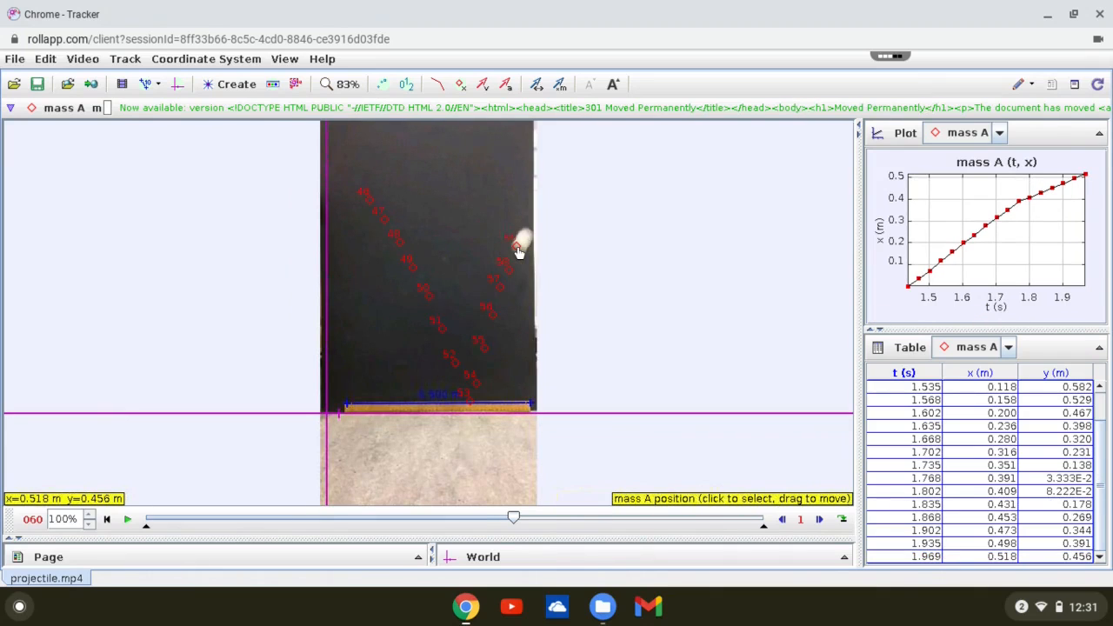
pyautogui.keyDown('shift'); pyautogui.click(528, 235); pyautogui.keyUp('shift')
pyautogui.keyDown('shift'); pyautogui.click(527, 235); pyautogui.keyUp('shift')
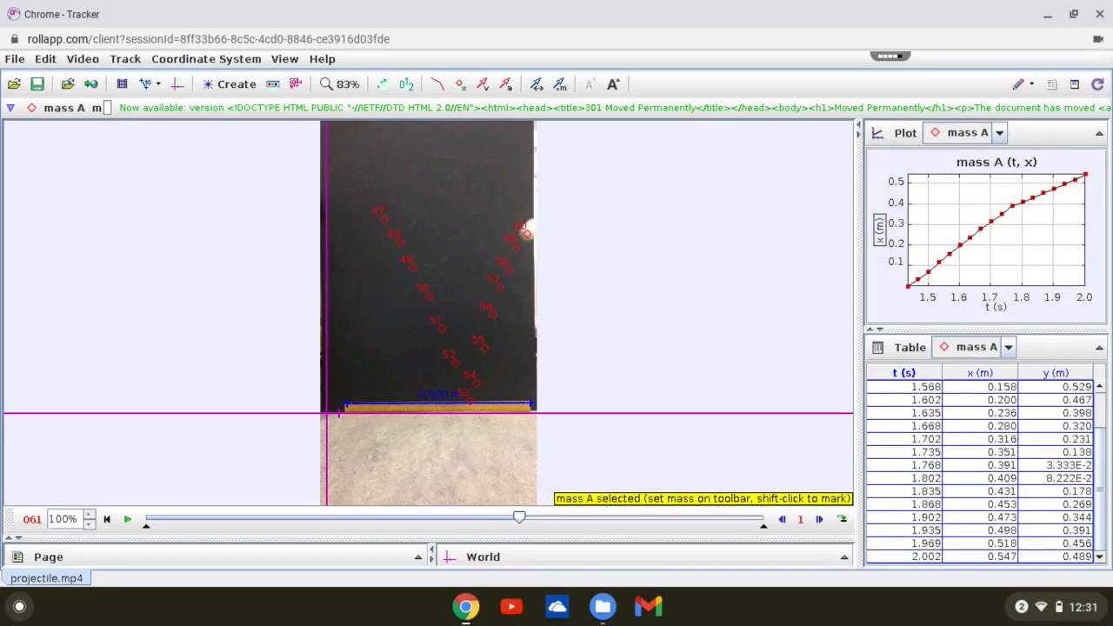
# - Plot the velocity y-component of mass A against time and hide the connecting lines so only points are drawn
pyautogui.click(880, 231)
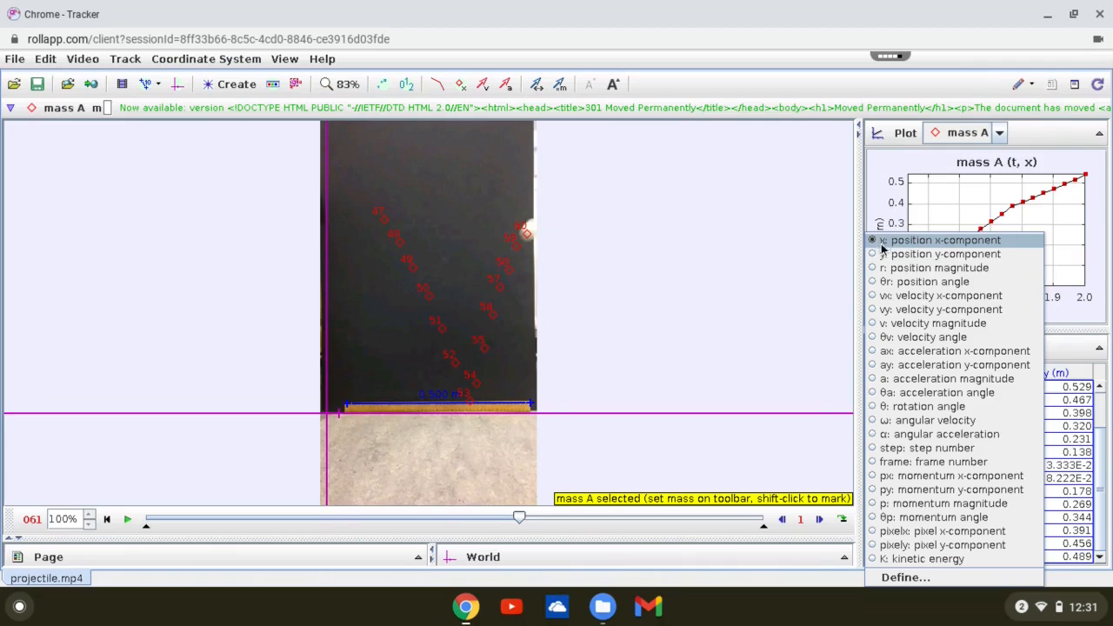
pyautogui.click(875, 311)
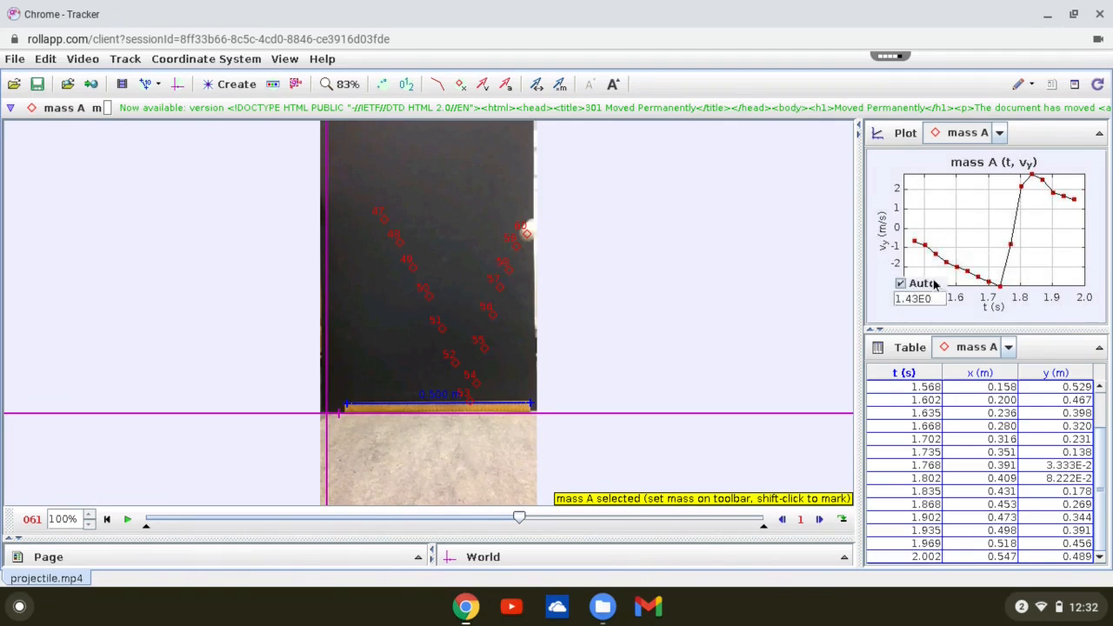
pyautogui.rightClick(950, 232)
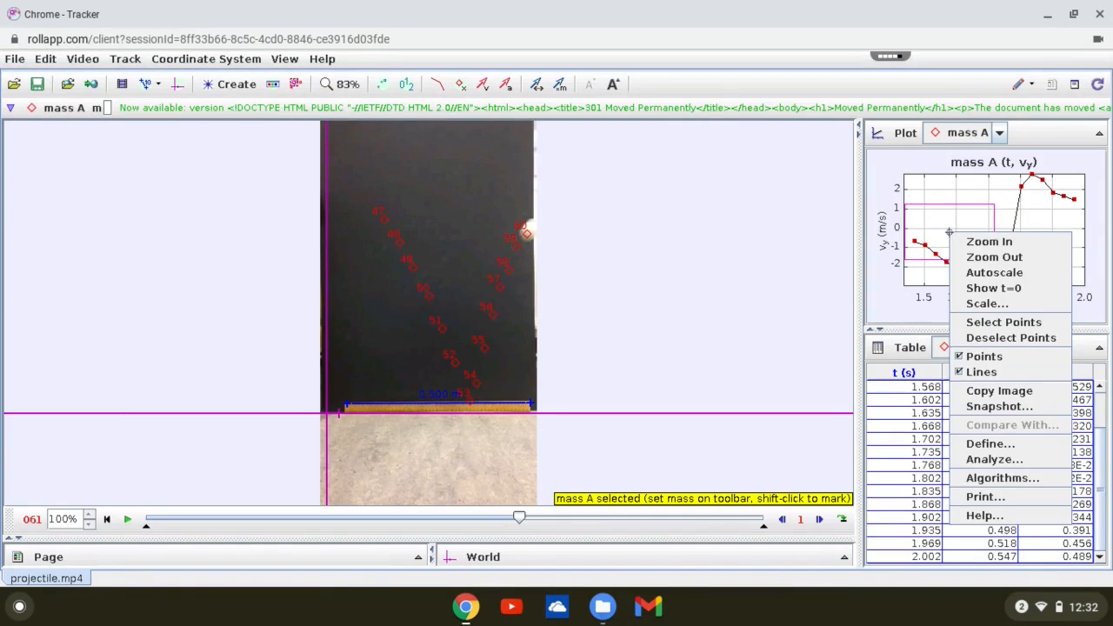
pyautogui.click(972, 372)
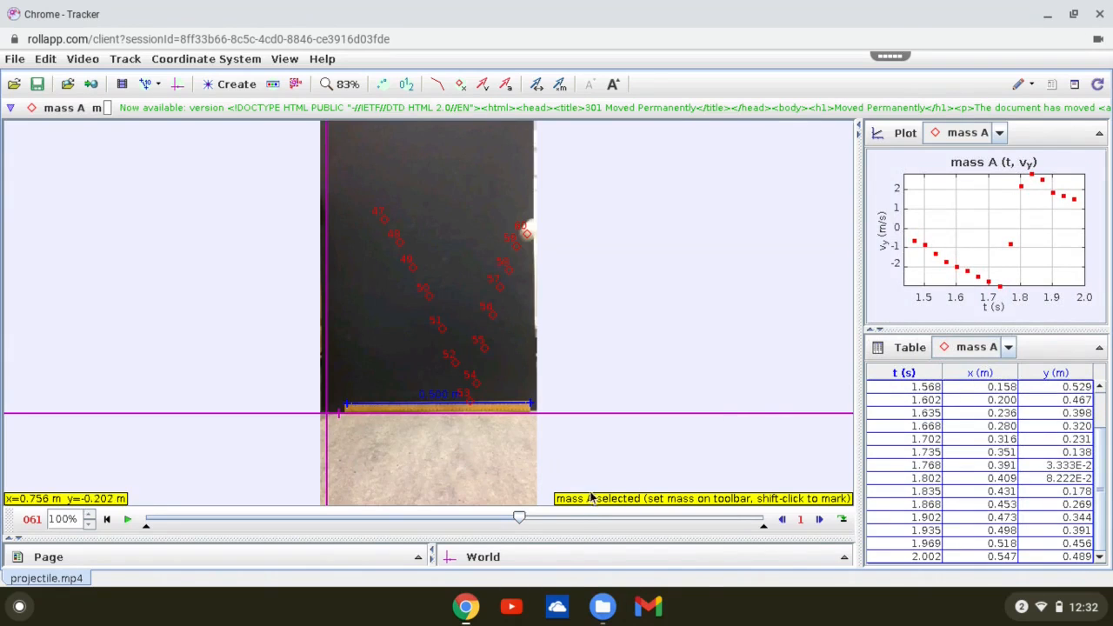
# - Rewind the video and step forward frame by frame to frame 60, comparing the ball's marked positions with the highlighted vertical velocity points
pyautogui.click(520, 520)
pyautogui.press('Left')
pyautogui.press('Left')
pyautogui.press('Left')
pyautogui.press('Left')
pyautogui.press('Left')
pyautogui.press('Left')
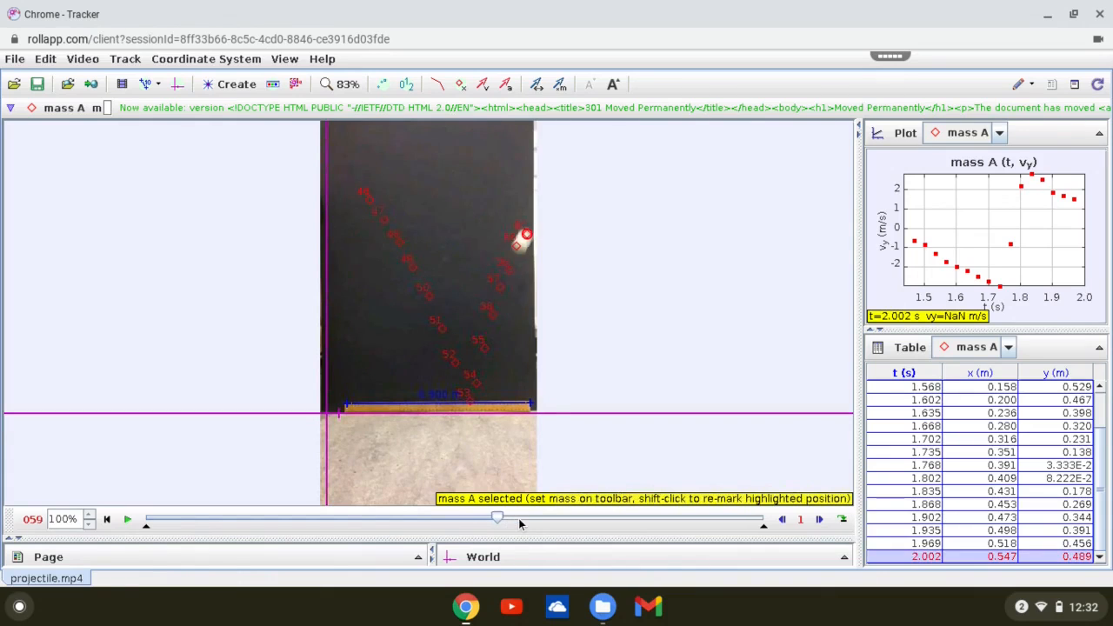
pyautogui.press('Left')
pyautogui.press('Left')
pyautogui.press('Left')
pyautogui.press('Left')
pyautogui.press('Left')
pyautogui.press('Left')
pyautogui.press('Left')
pyautogui.press('Left')
pyautogui.press('Left')
pyautogui.press('Left')
pyautogui.press('Left')
pyautogui.press('Left')
pyautogui.press('Left')
pyautogui.press('Left')
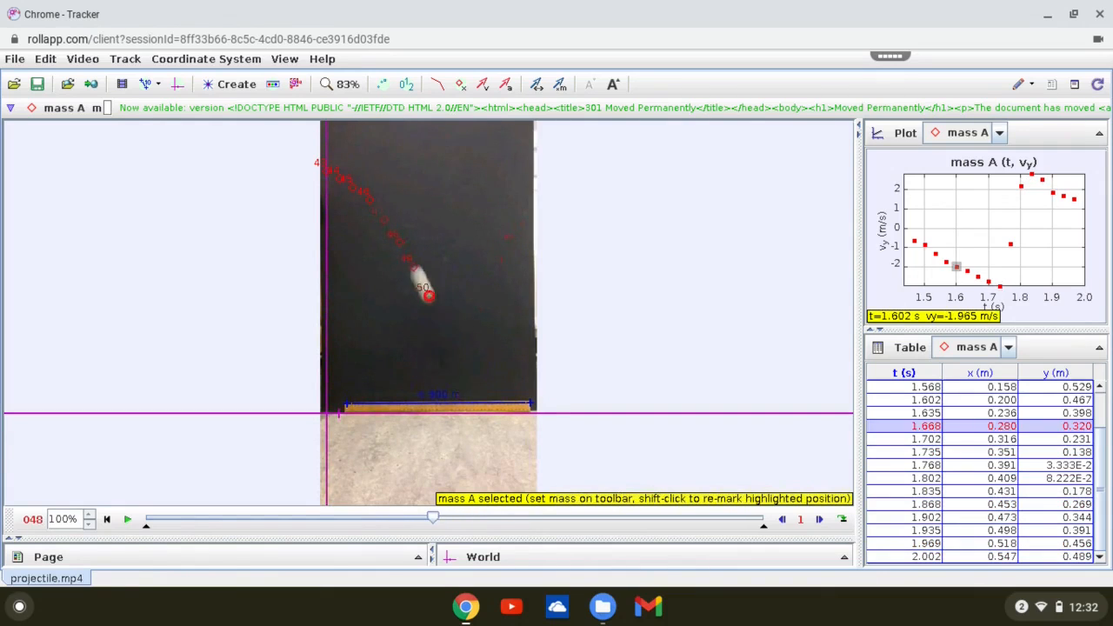
pyautogui.press('Right')
pyautogui.press('Right')
pyautogui.press('Right')
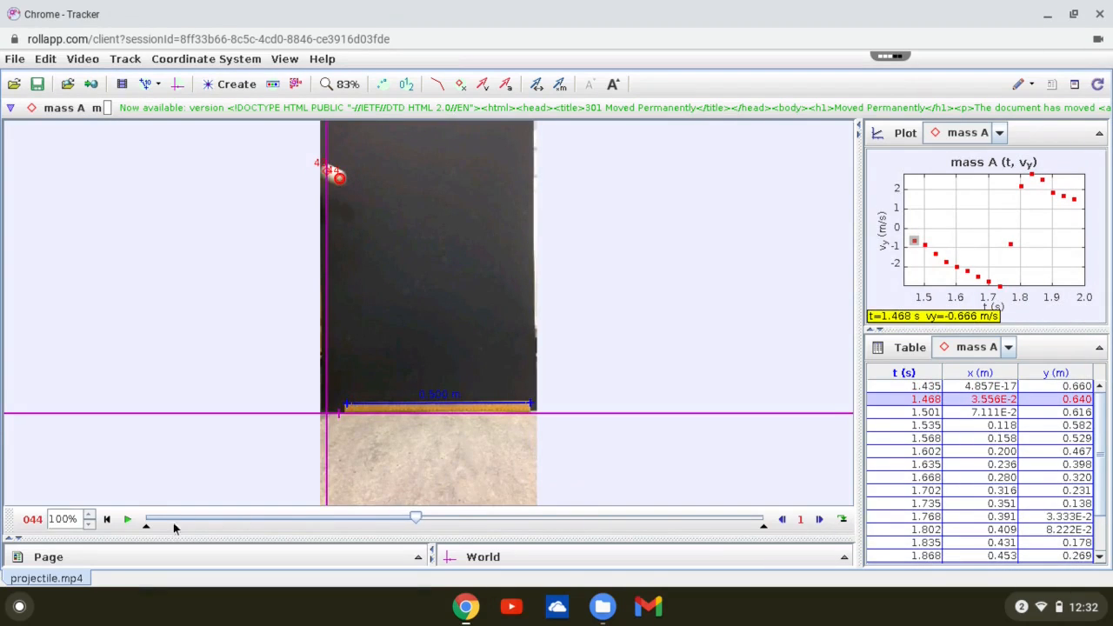
pyautogui.click(821, 522)
pyautogui.click(821, 522)
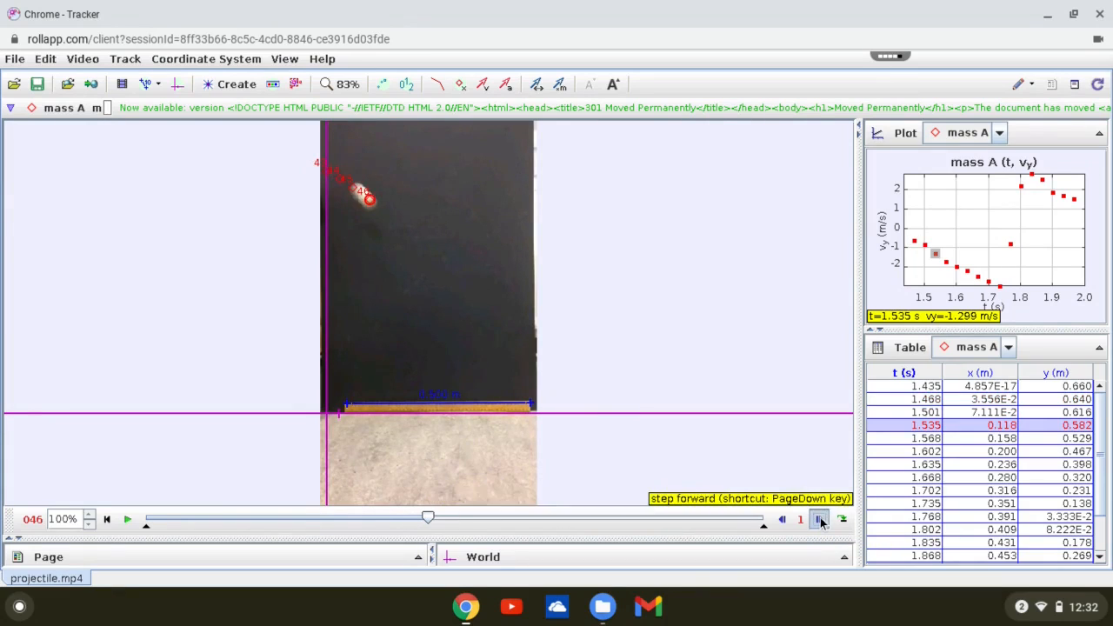
pyautogui.click(821, 522)
pyautogui.click(822, 522)
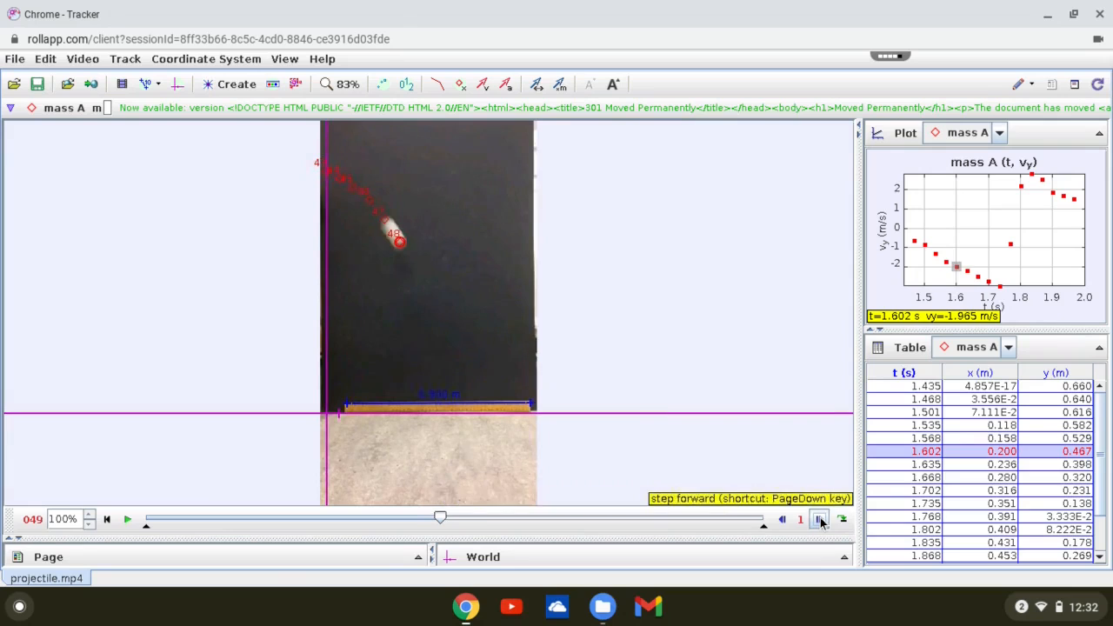
pyautogui.click(821, 521)
pyautogui.click(821, 522)
pyautogui.click(821, 522)
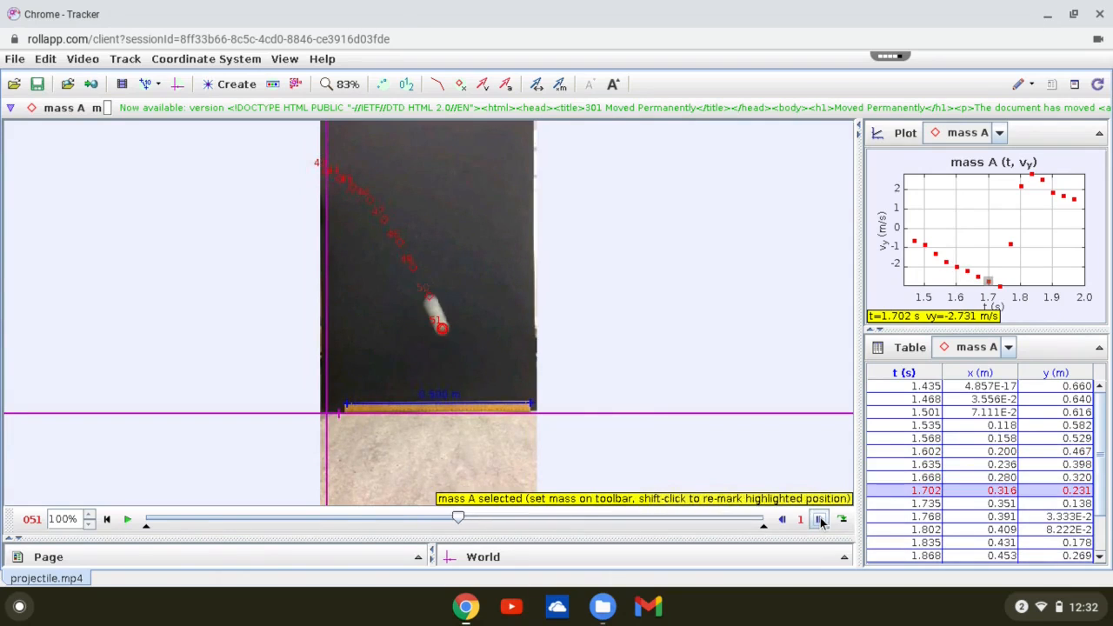
pyautogui.click(821, 522)
pyautogui.click(821, 522)
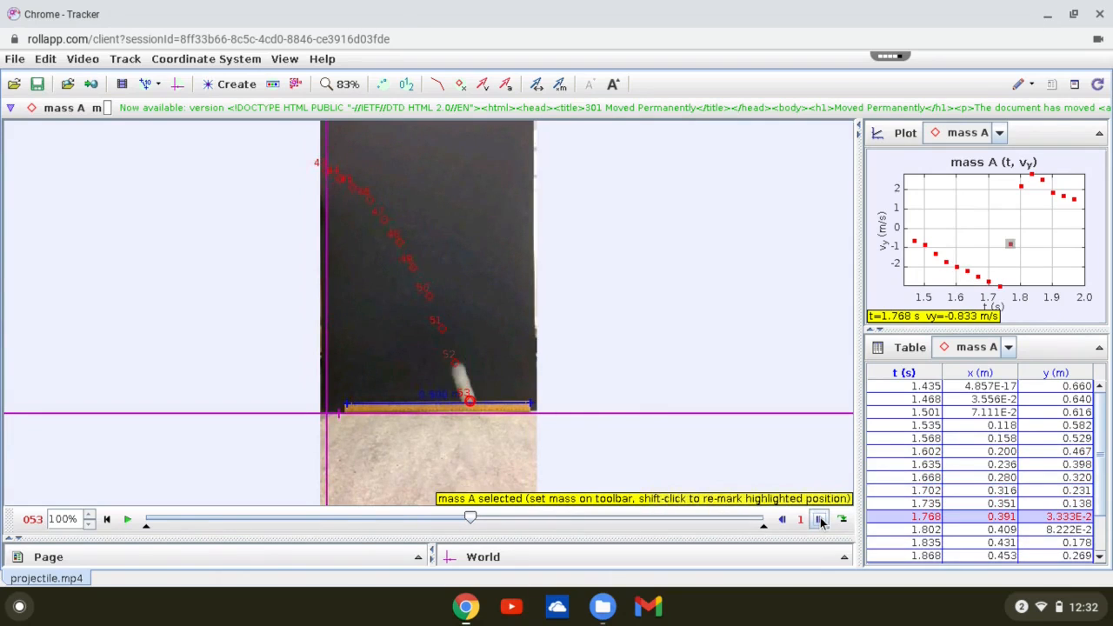
pyautogui.click(822, 522)
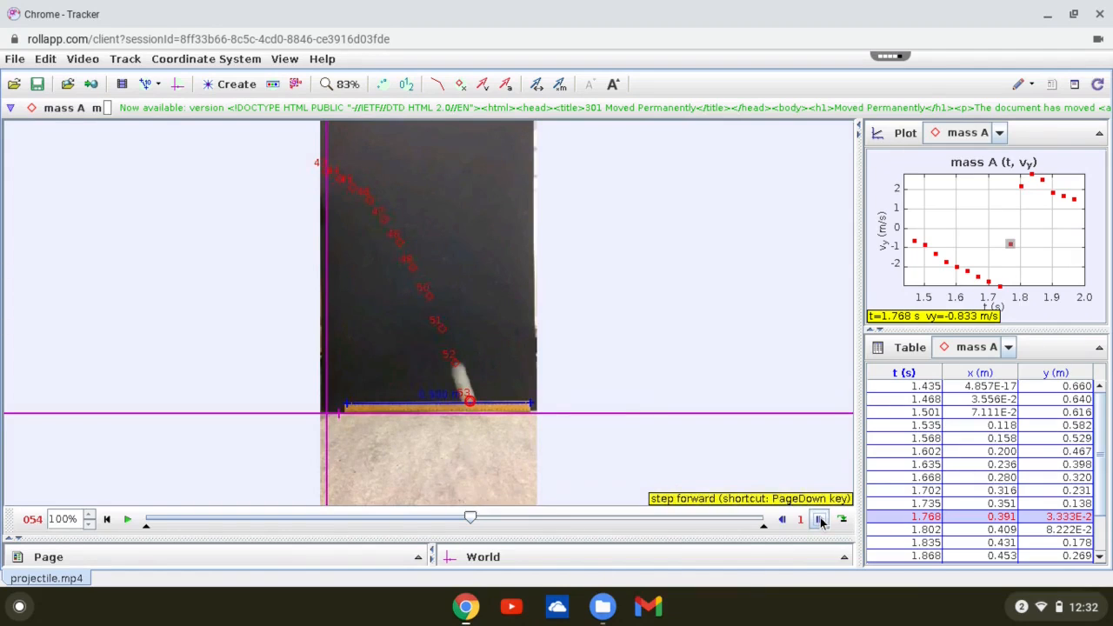
pyautogui.click(821, 522)
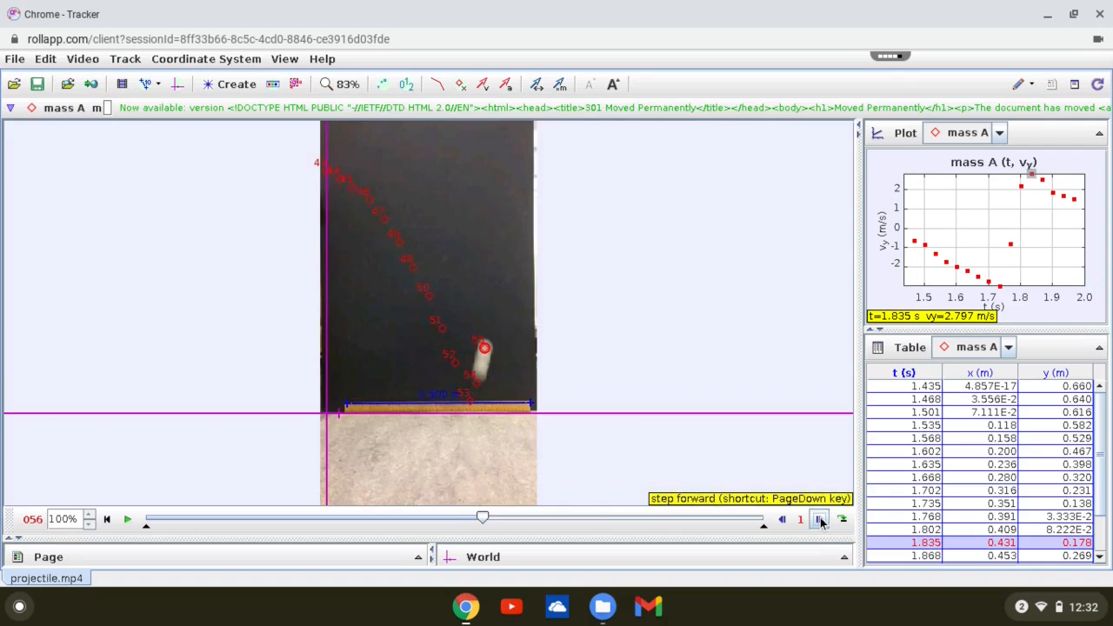
pyautogui.click(821, 522)
pyautogui.click(822, 522)
pyautogui.click(821, 522)
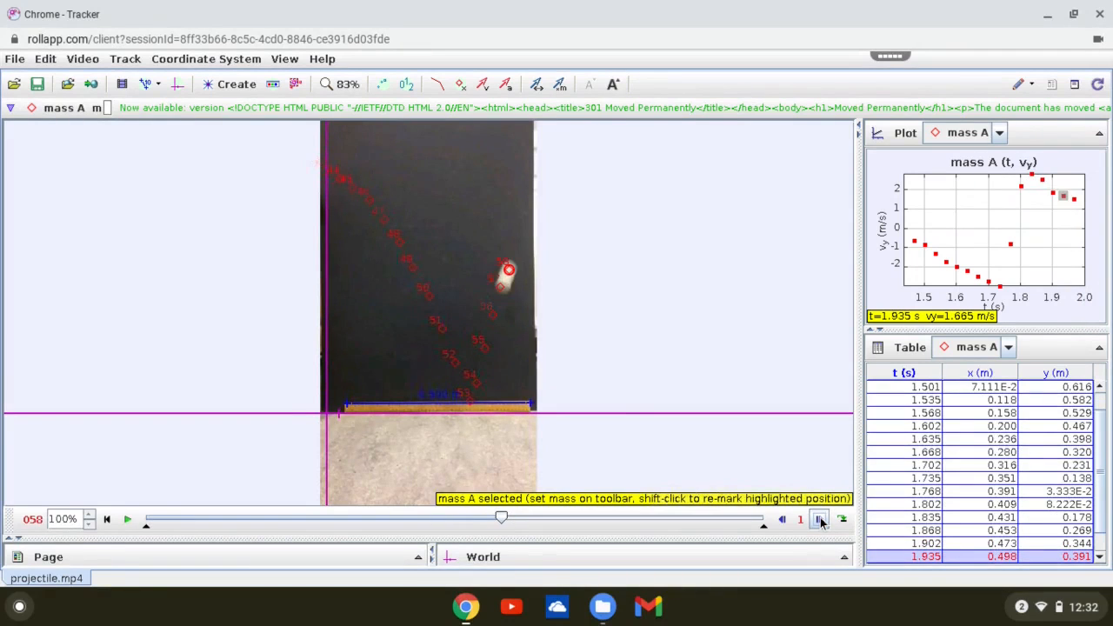
pyautogui.click(821, 522)
pyautogui.click(821, 522)
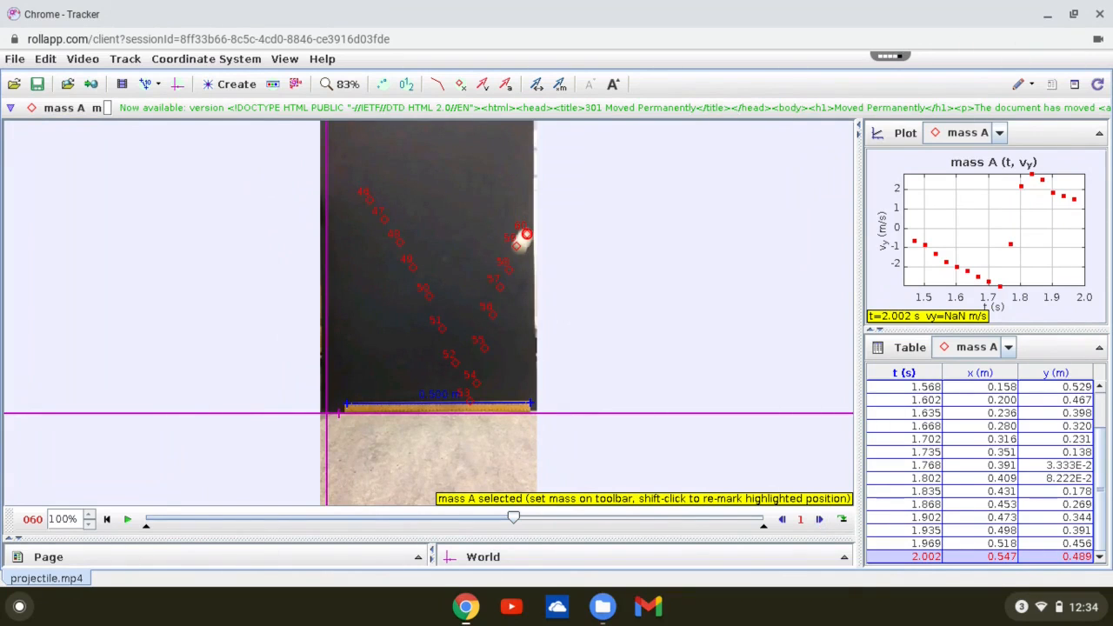
# - Open mass A's vertical velocity plot in the Data Tool for analysis
pyautogui.doubleClick(984, 215)
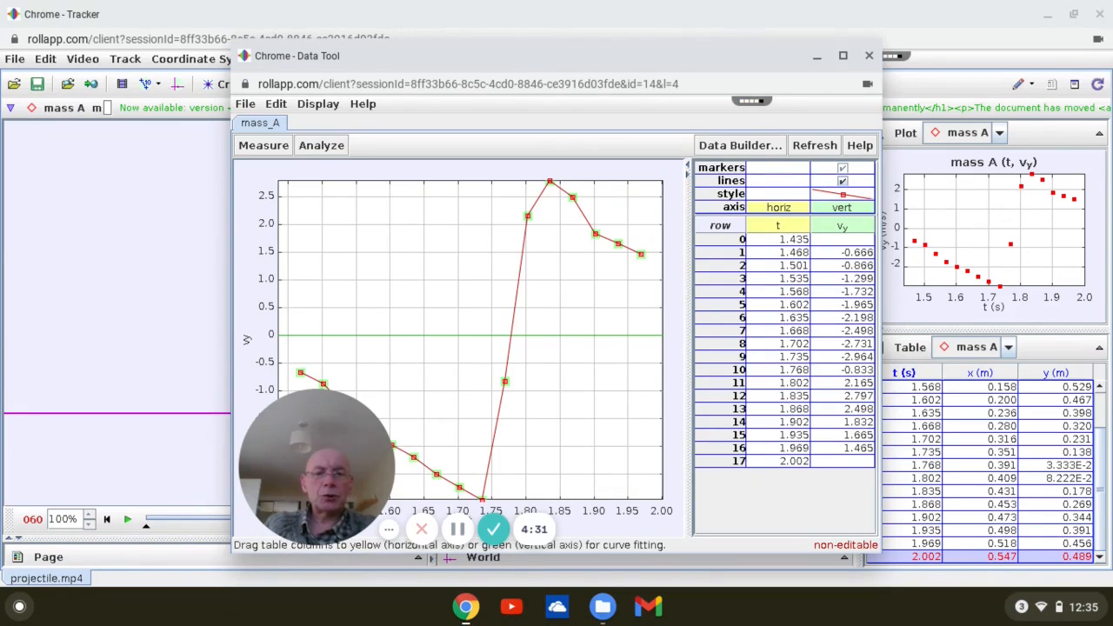
# - Maximize the Data Tool window and hide the connecting lines of the vertical velocity plot, leaving only the markers
pyautogui.click(843, 56)
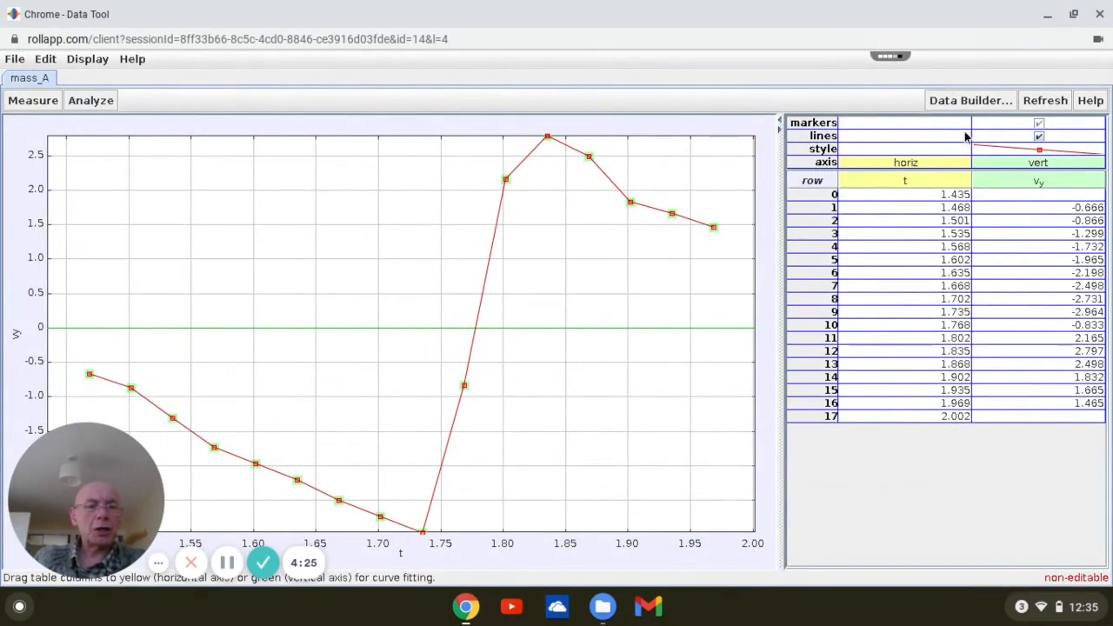
pyautogui.click(1037, 138)
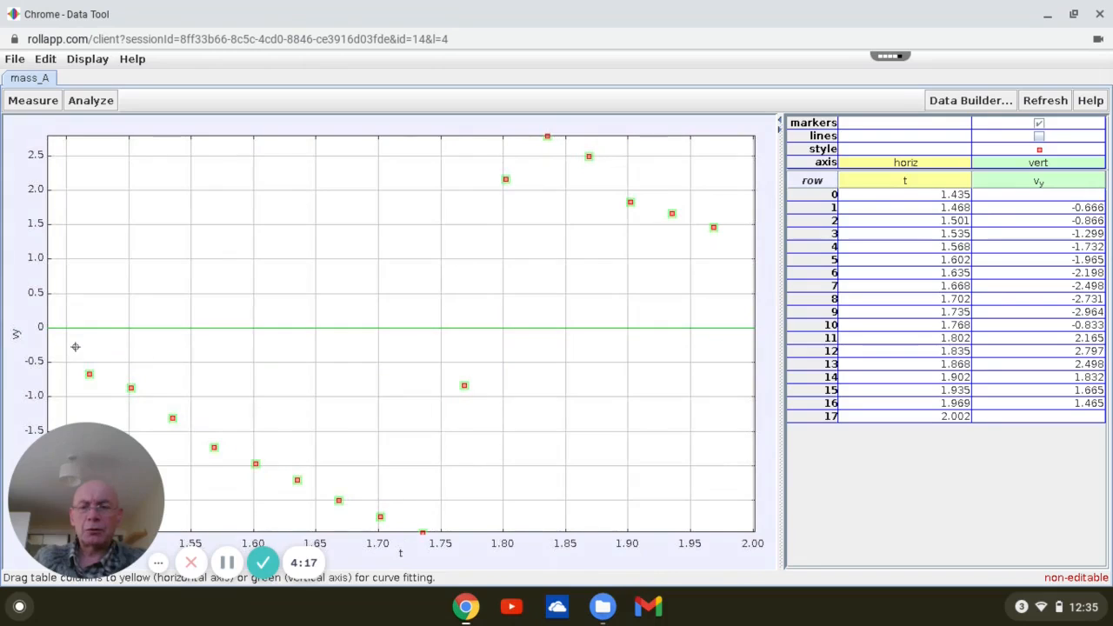
# - Select the descending vertical velocity points in rows 1 to 8 and apply a curve fit to them
pyautogui.moveTo(67, 339); pyautogui.dragTo(223, 453)
pyautogui.moveTo(182, 381); pyautogui.dragTo(218, 413)
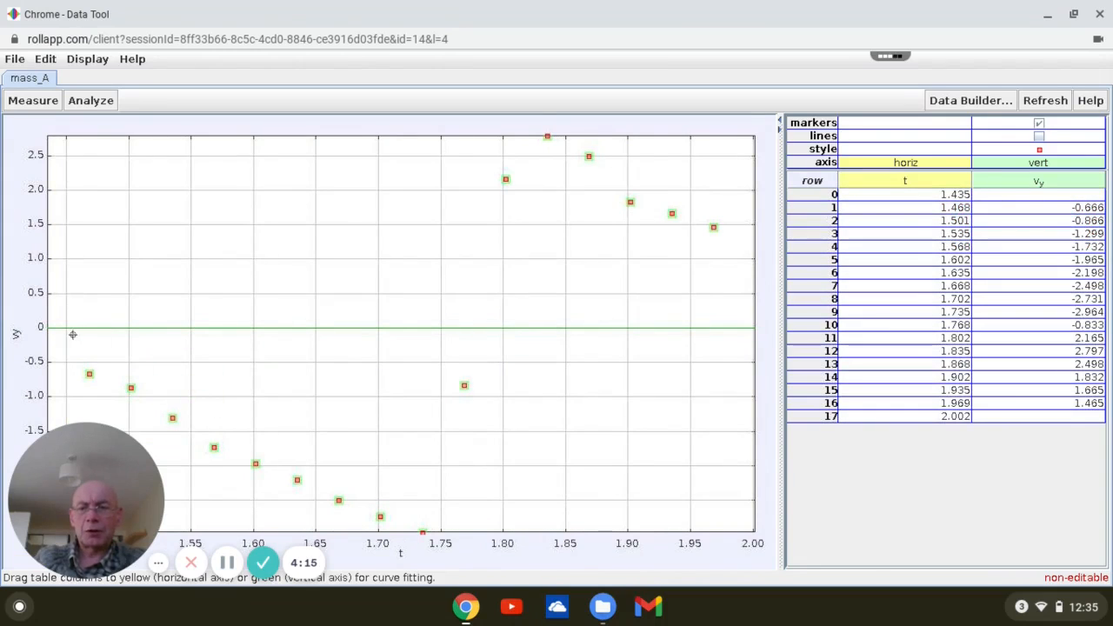
pyautogui.moveTo(72, 334); pyautogui.dragTo(422, 529)
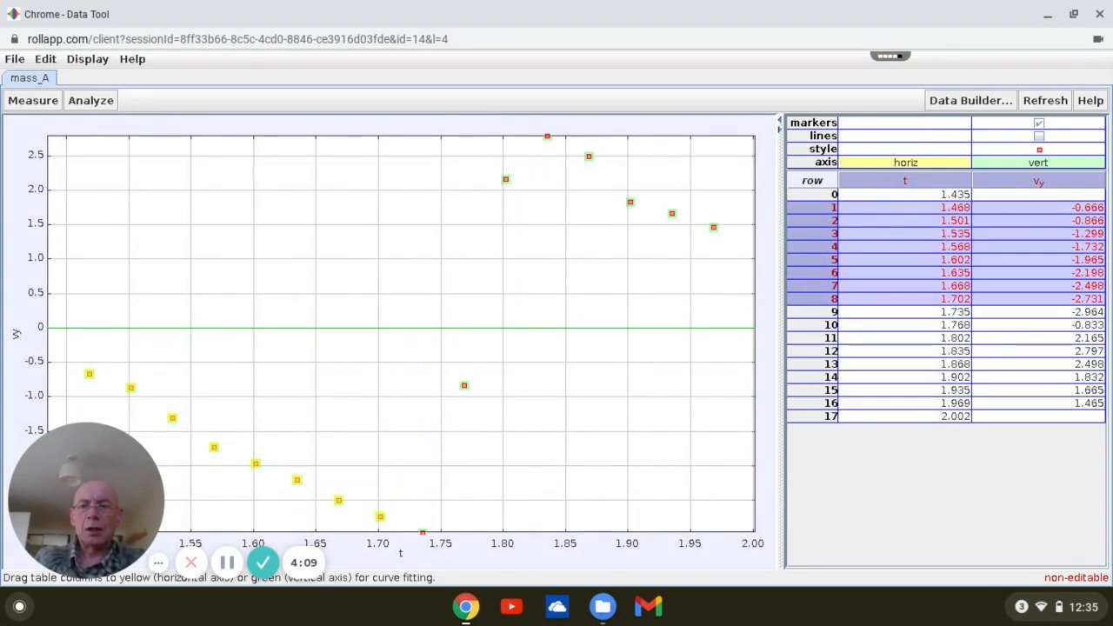
pyautogui.click(93, 108)
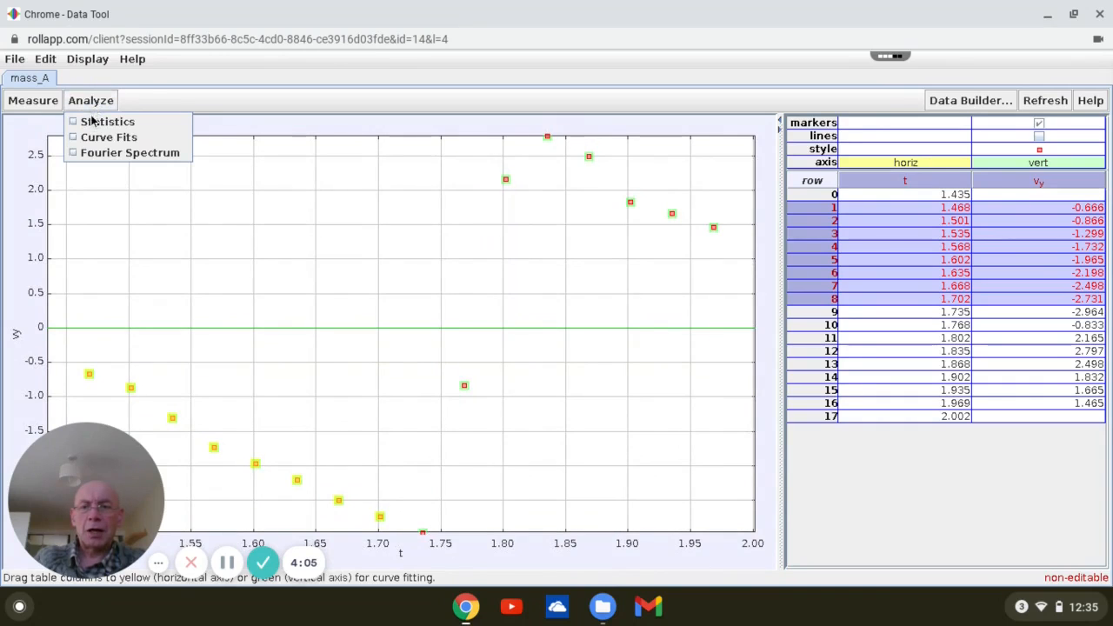
pyautogui.click(96, 140)
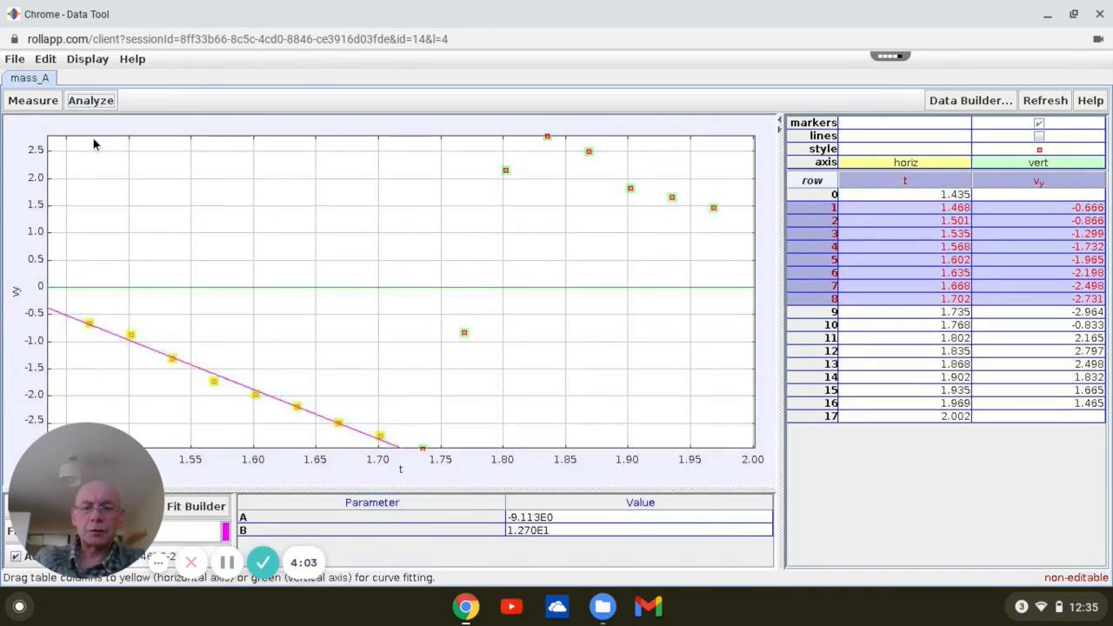